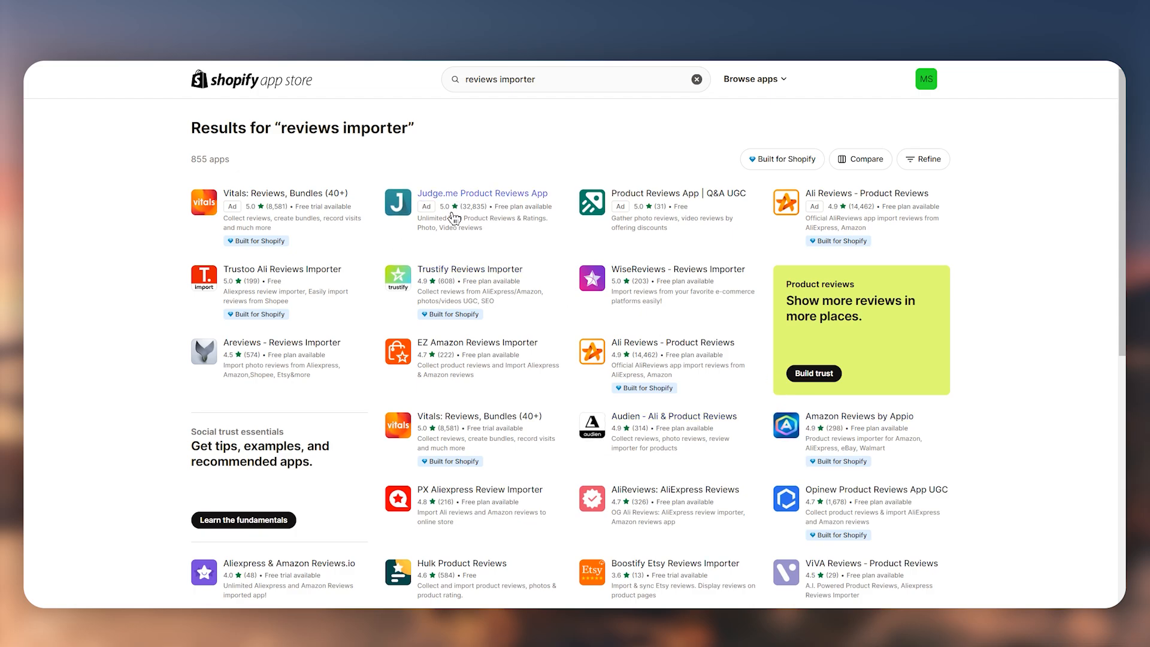
Step: Open the Judge.me Product Reviews App listing and look over its demo store's products and customer reviews
{"action": "left_click", "coordinate": [499, 198]}
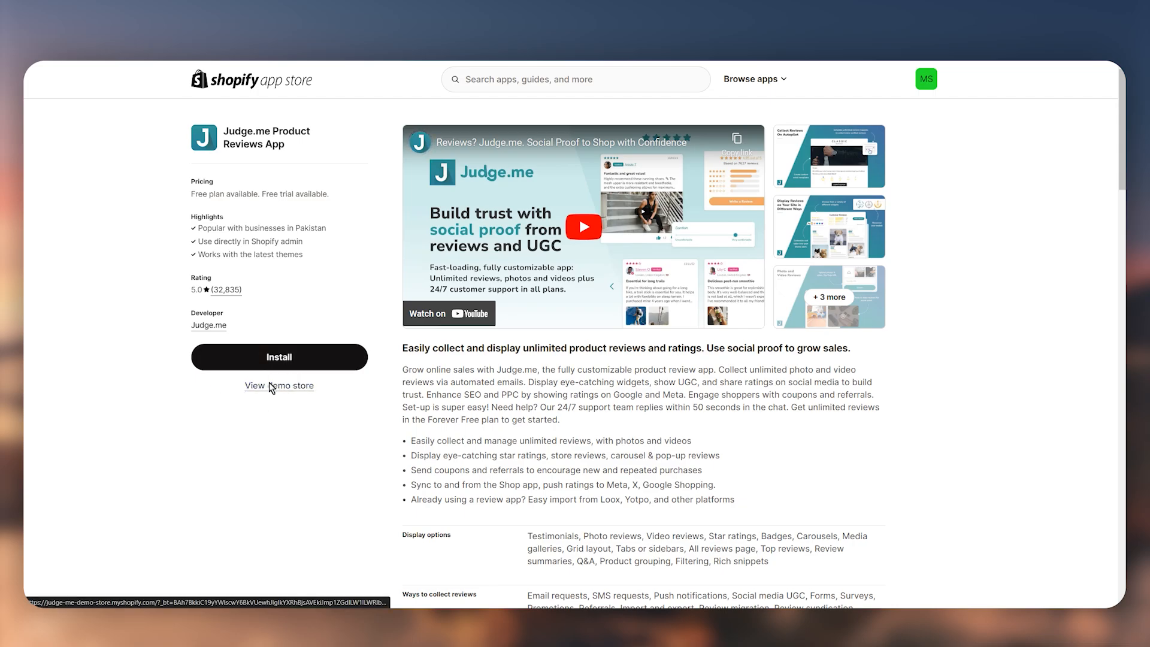
{"action": "left_click", "coordinate": [288, 386]}
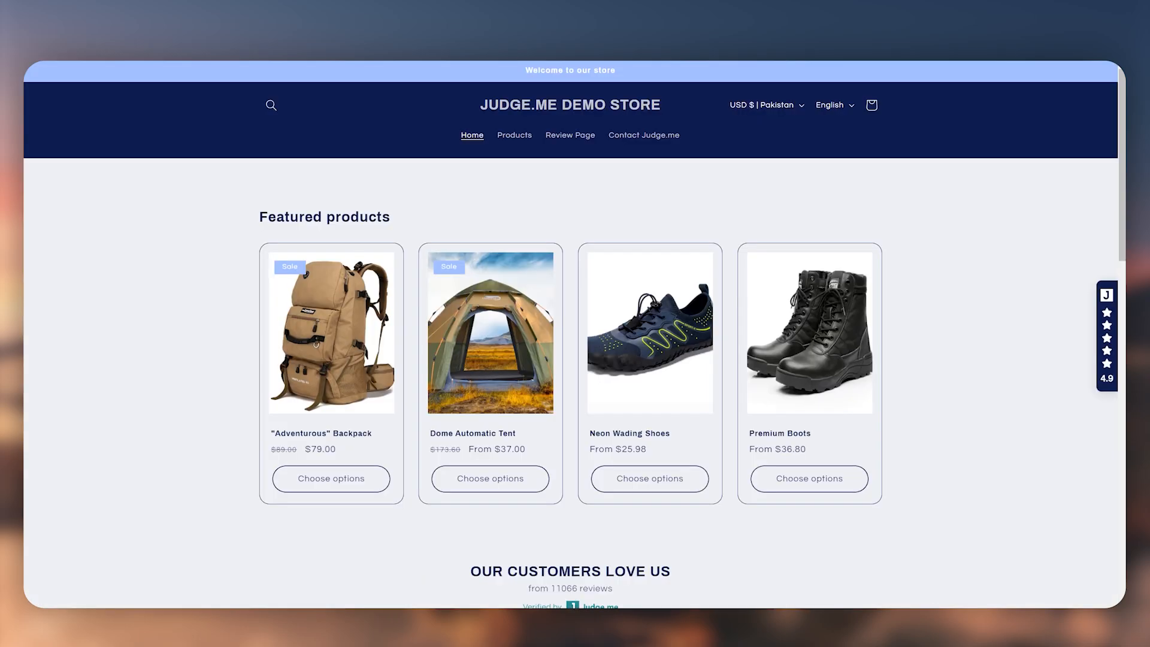
{"action": "scroll", "coordinate": [467, 335], "scroll_direction": "down", "scroll_amount": 5}
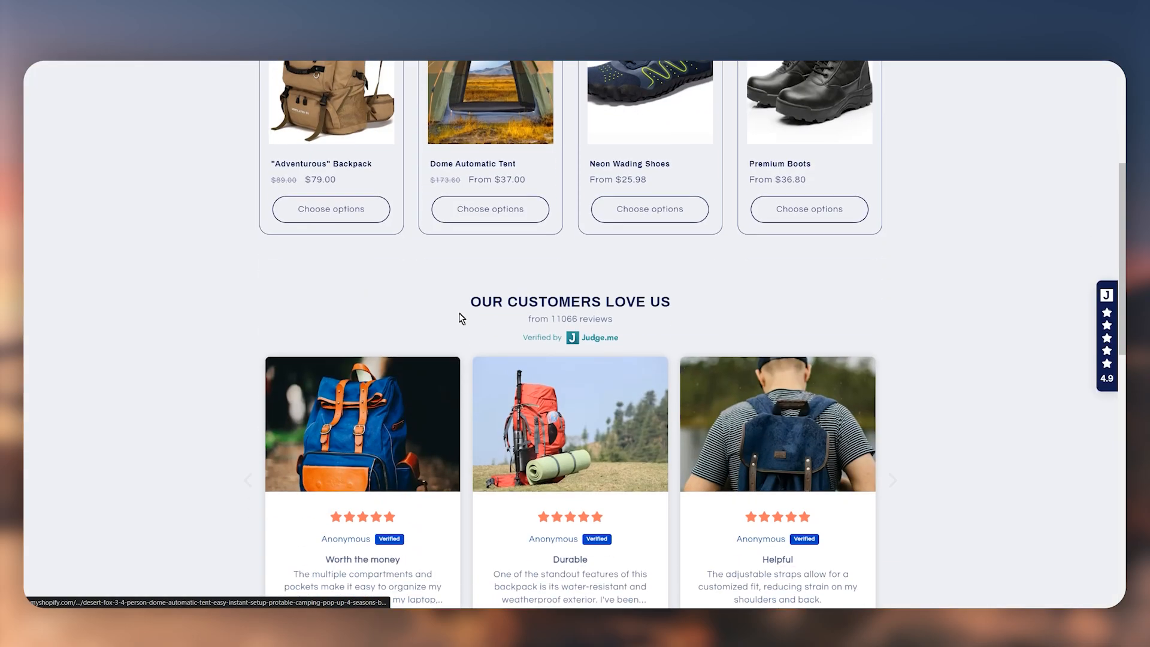
{"action": "scroll", "coordinate": [461, 318], "scroll_direction": "down", "scroll_amount": 2}
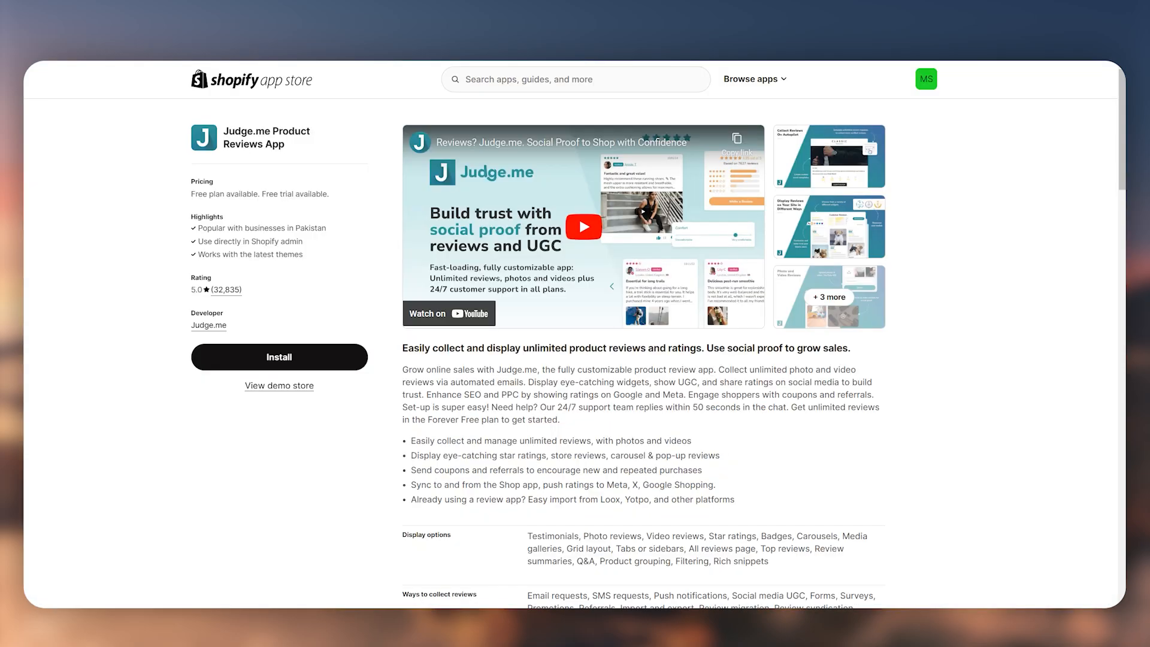
Step: Install the Judge.me Product Reviews App and start its setup in English on the current default theme
{"action": "left_click", "coordinate": [279, 351]}
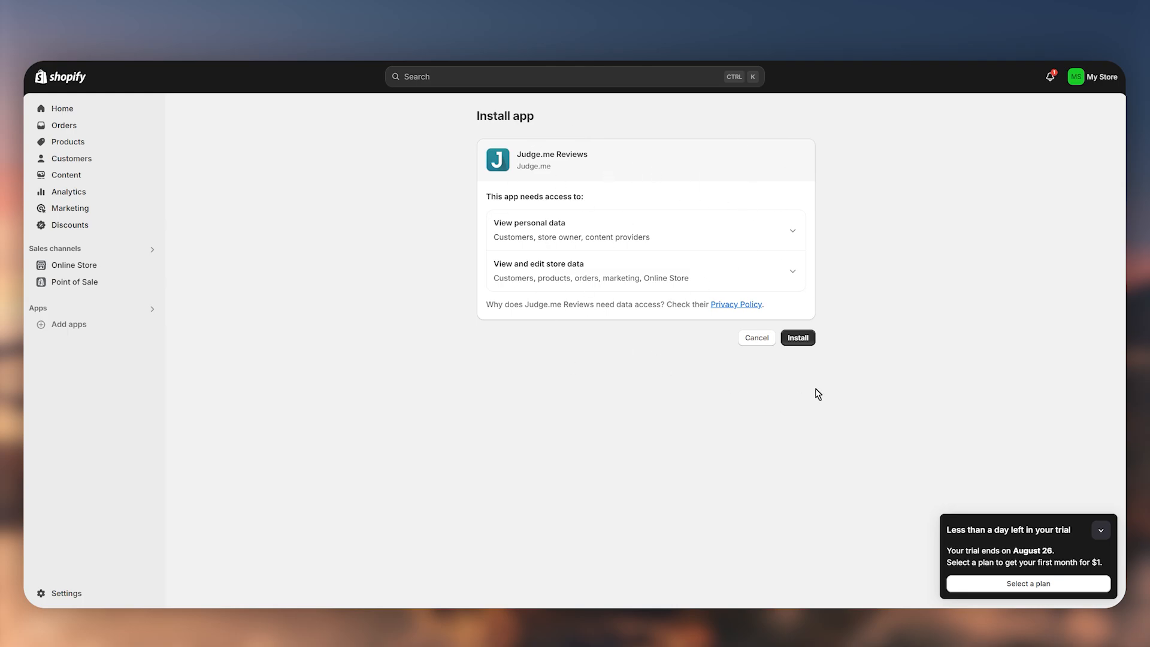
{"action": "left_click", "coordinate": [796, 340]}
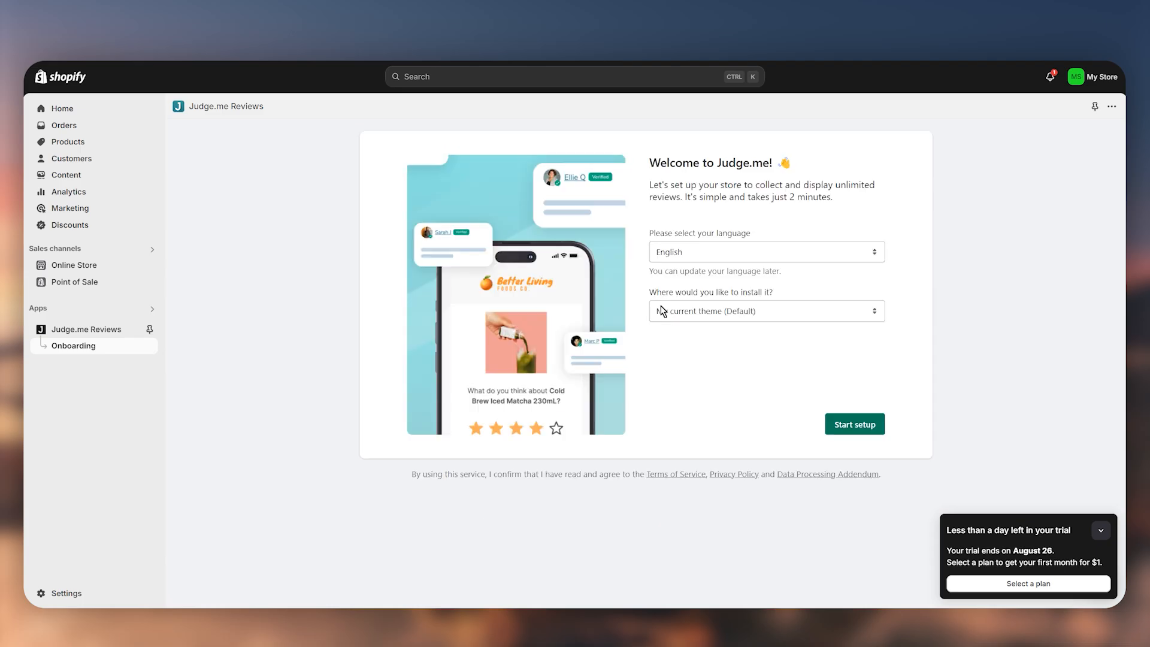
{"action": "left_click", "coordinate": [734, 313]}
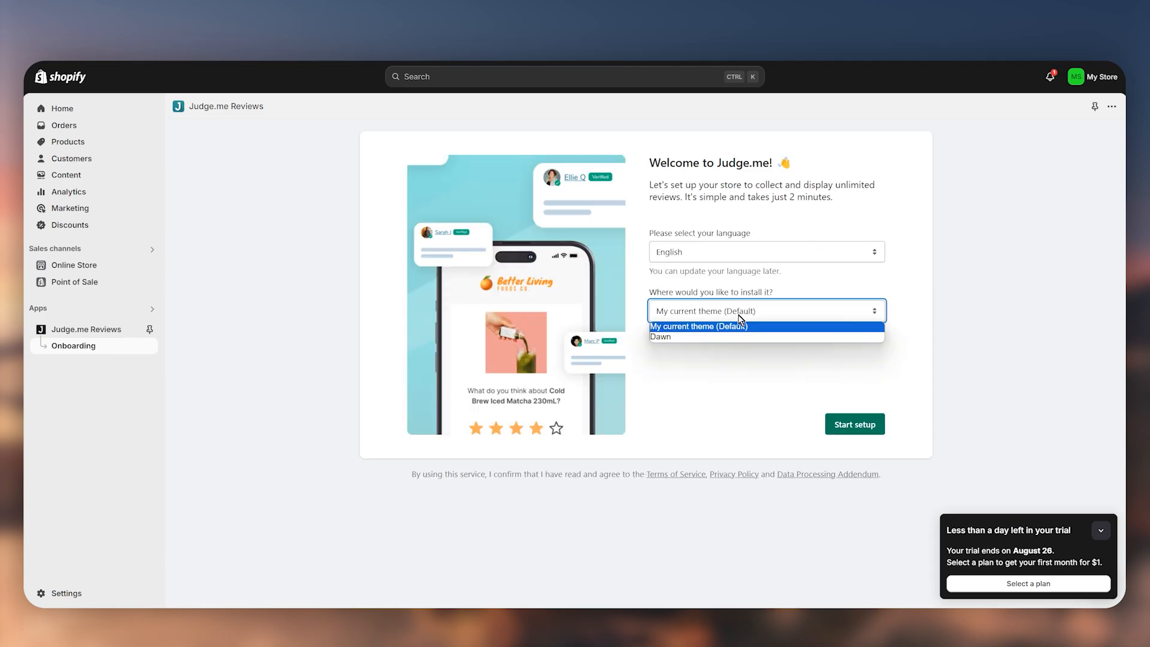
{"action": "left_click", "coordinate": [714, 363]}
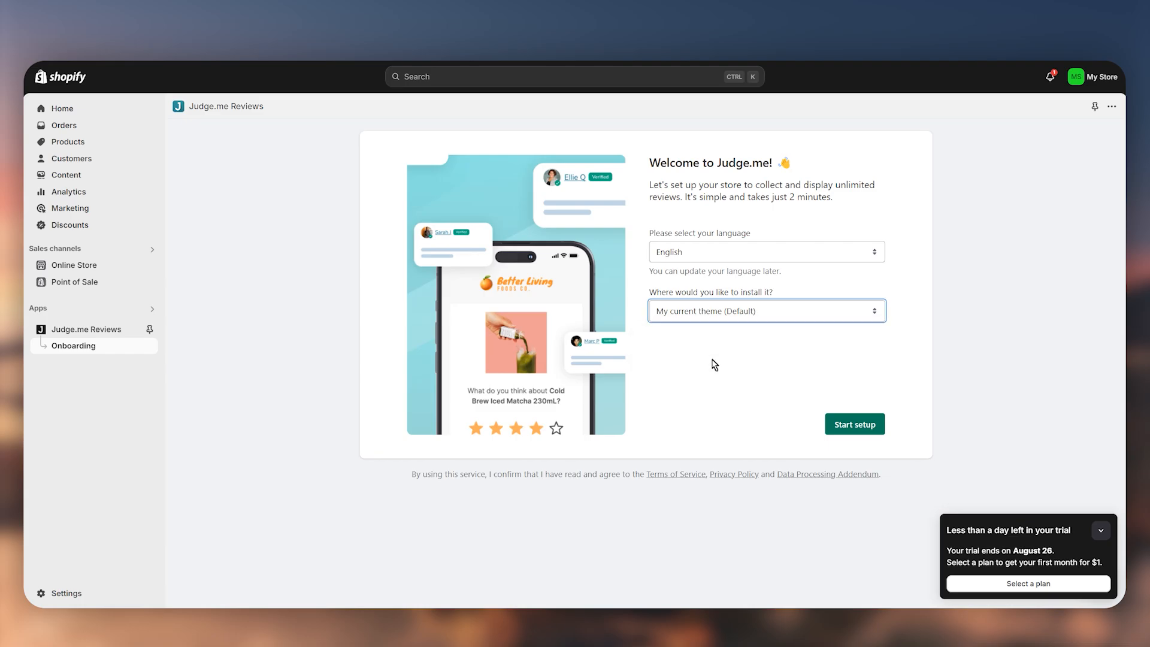
{"action": "left_click", "coordinate": [865, 426]}
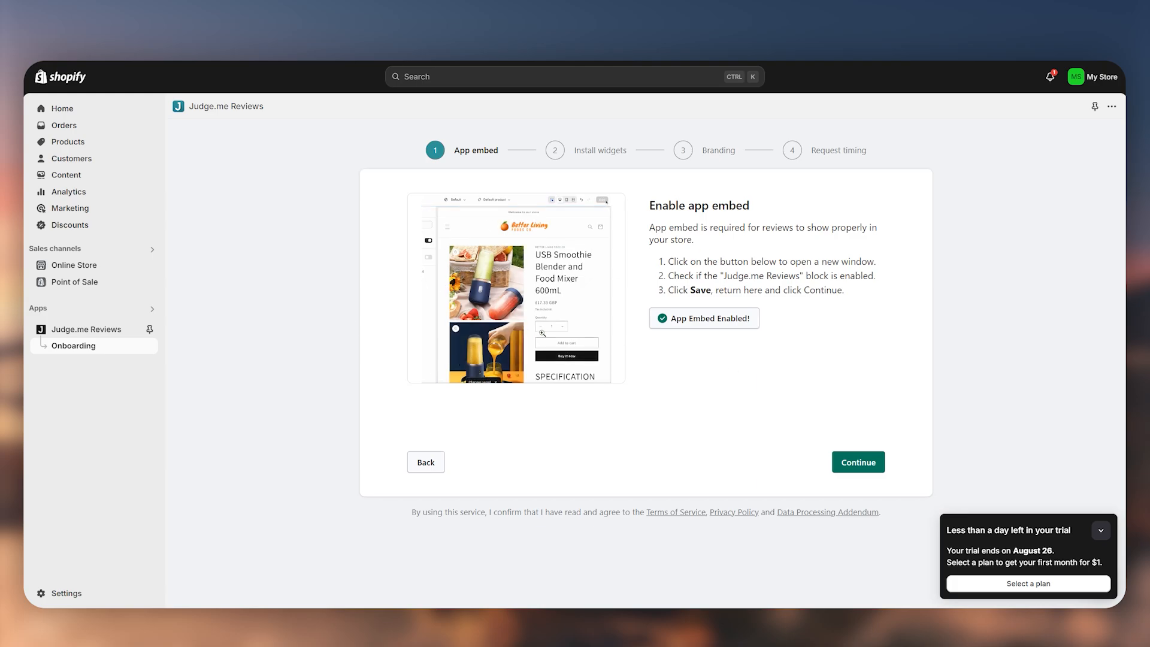
Step: Proceed past the app embed stage and add the Review Widget to the default product template, saving the theme
{"action": "left_click", "coordinate": [749, 333]}
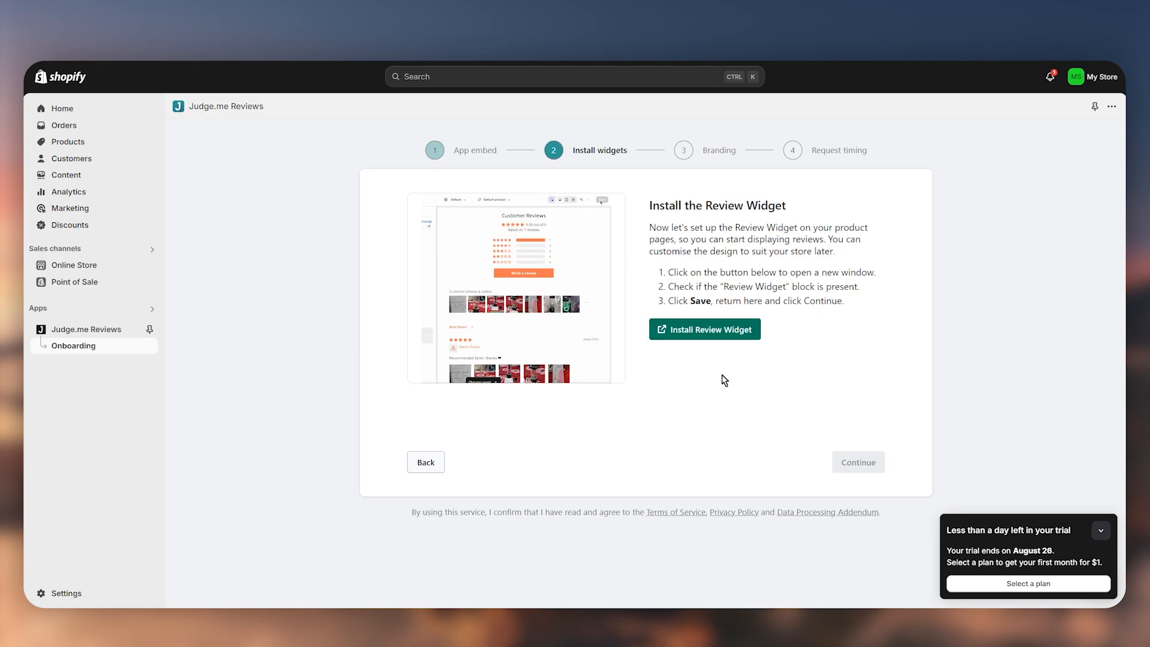
{"action": "left_click", "coordinate": [706, 333]}
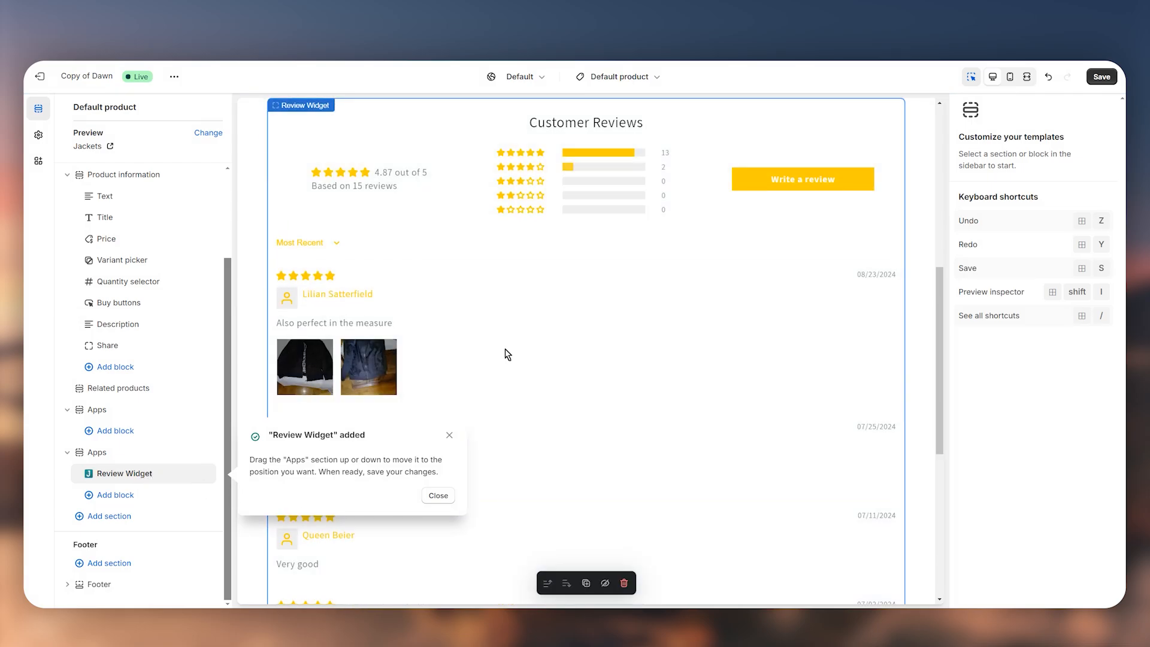
{"action": "scroll", "coordinate": [506, 355], "scroll_direction": "down", "scroll_amount": 5}
{"action": "scroll", "coordinate": [507, 355], "scroll_direction": "up", "scroll_amount": 7}
{"action": "scroll", "coordinate": [507, 356], "scroll_direction": "up", "scroll_amount": 3}
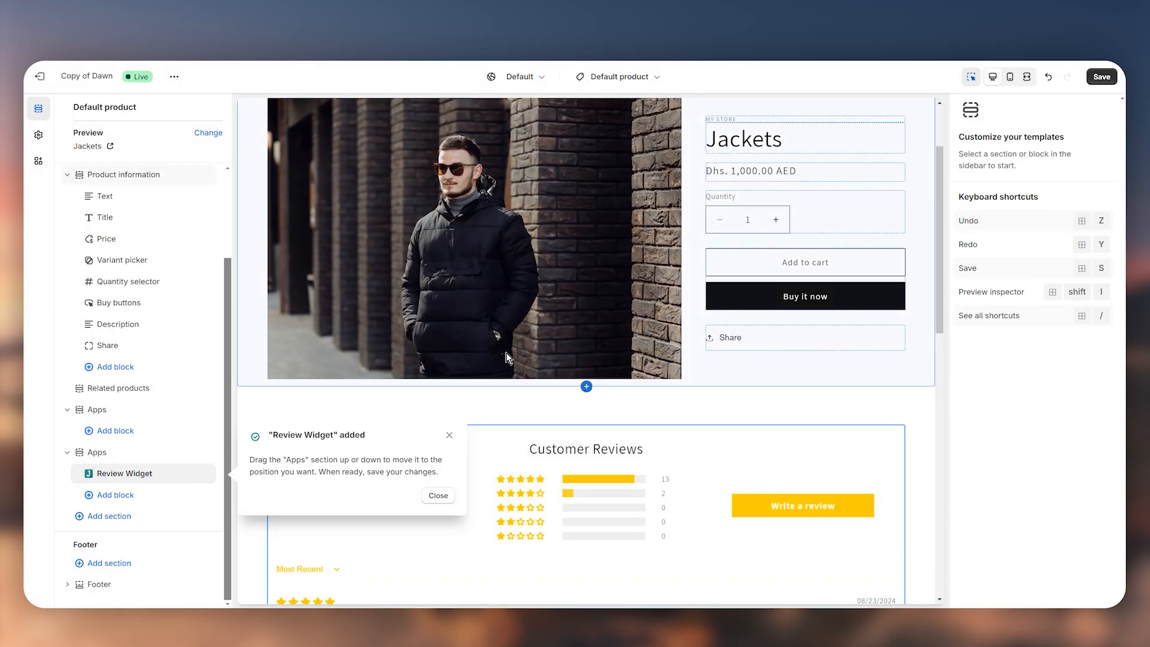
{"action": "left_click", "coordinate": [1101, 76]}
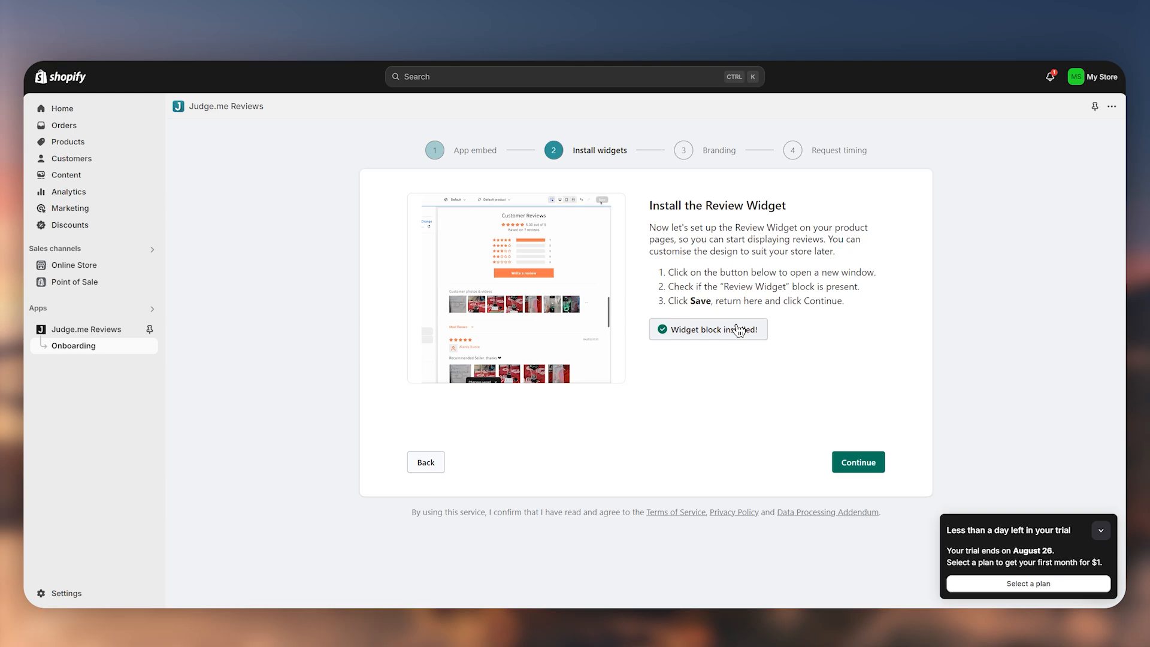
{"action": "left_click", "coordinate": [858, 461]}
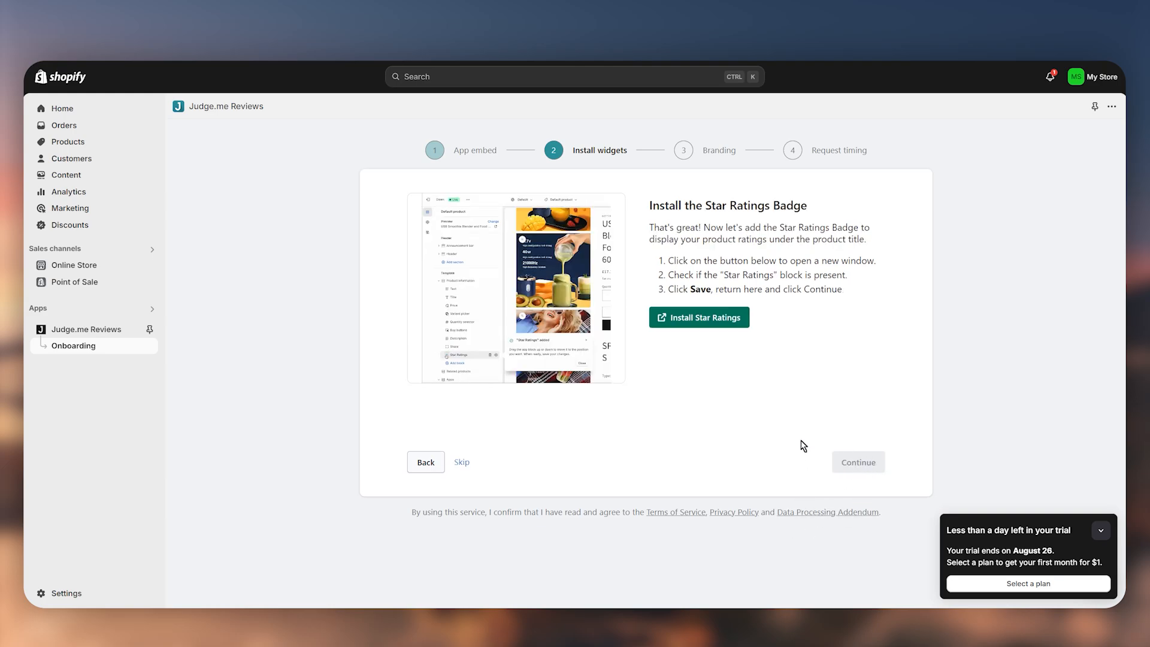
Step: Add the Star Ratings badge directly below the price on the product template, save, and continue the onboarding
{"action": "left_click", "coordinate": [697, 324]}
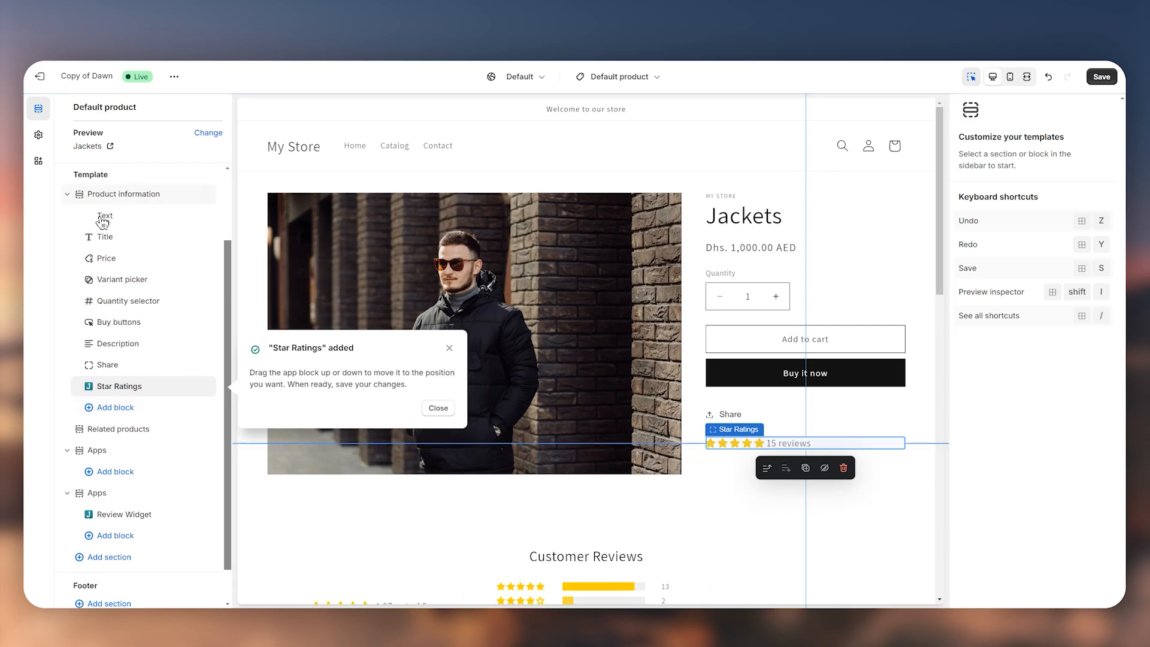
{"action": "left_click_drag", "start_coordinate": [90, 388], "coordinate": [94, 288]}
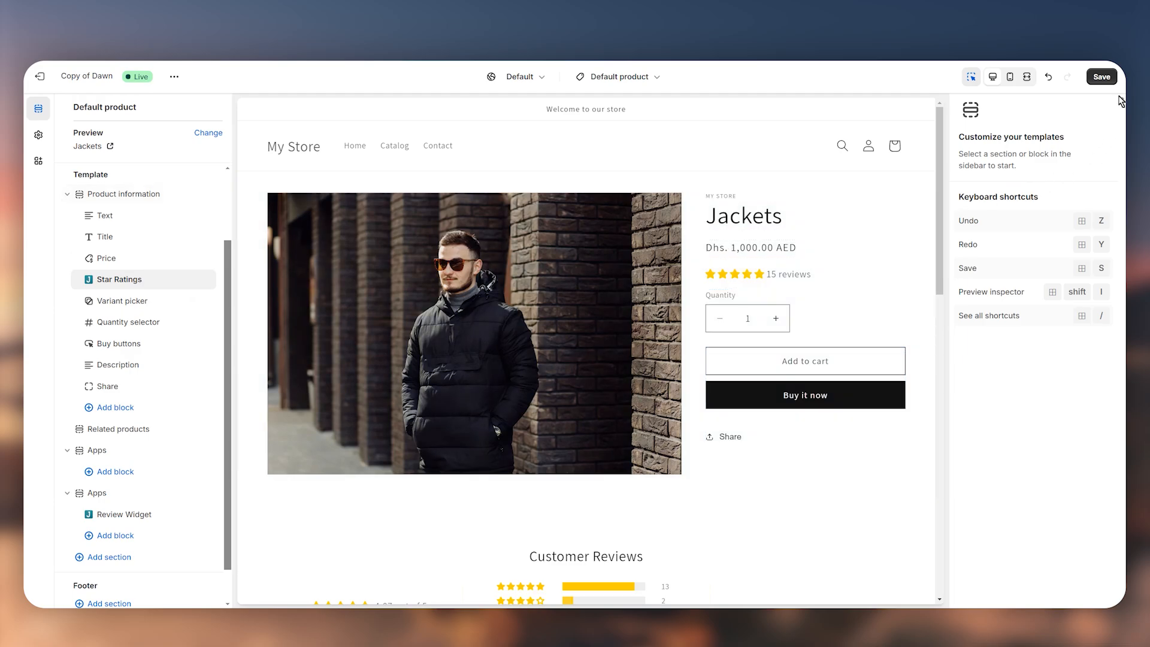
{"action": "left_click", "coordinate": [1101, 77]}
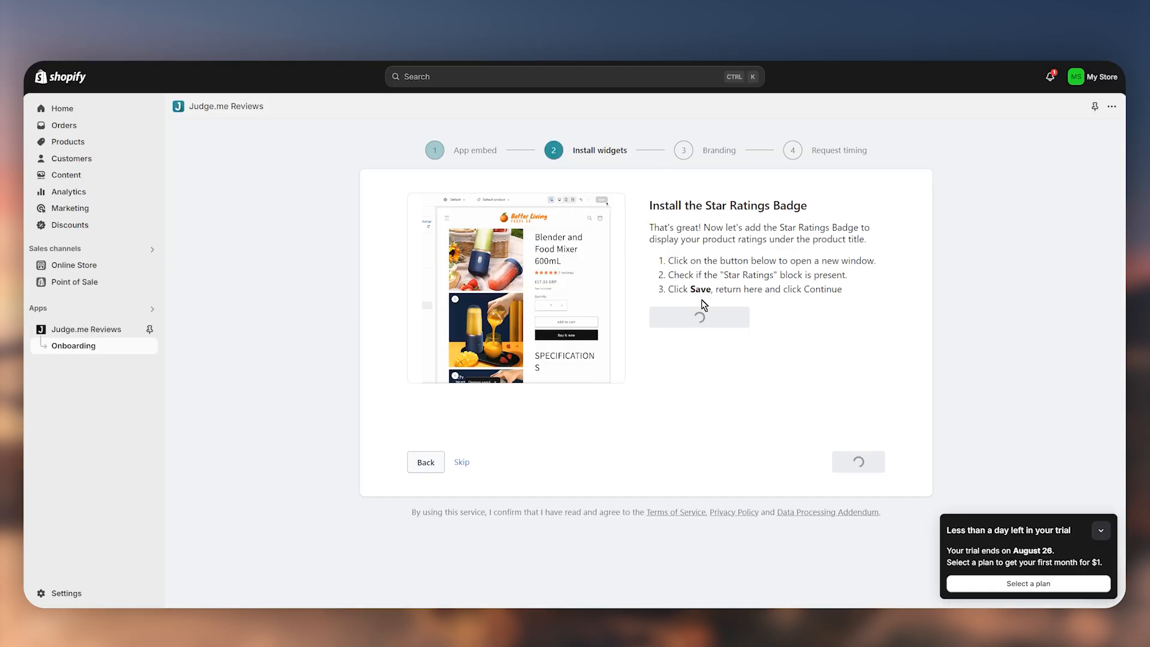
{"action": "left_click", "coordinate": [858, 462]}
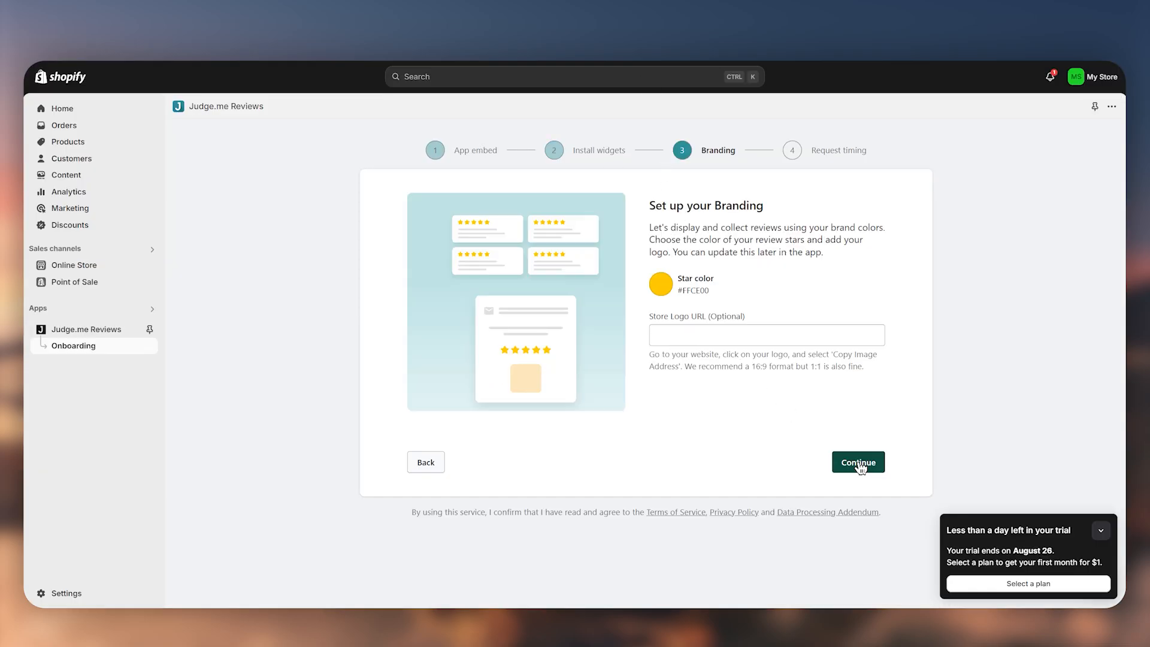
Step: Set the review star color to red #FF0000 and continue without a store logo
{"action": "left_click", "coordinate": [662, 292]}
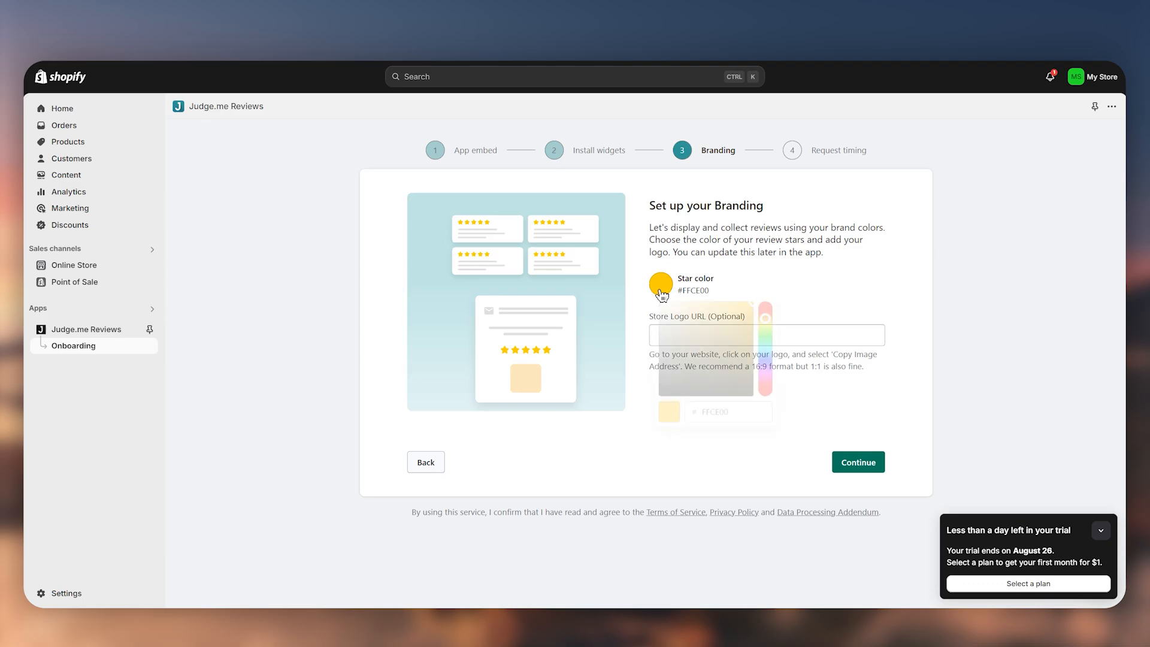
{"action": "left_click_drag", "start_coordinate": [766, 321], "coordinate": [778, 292]}
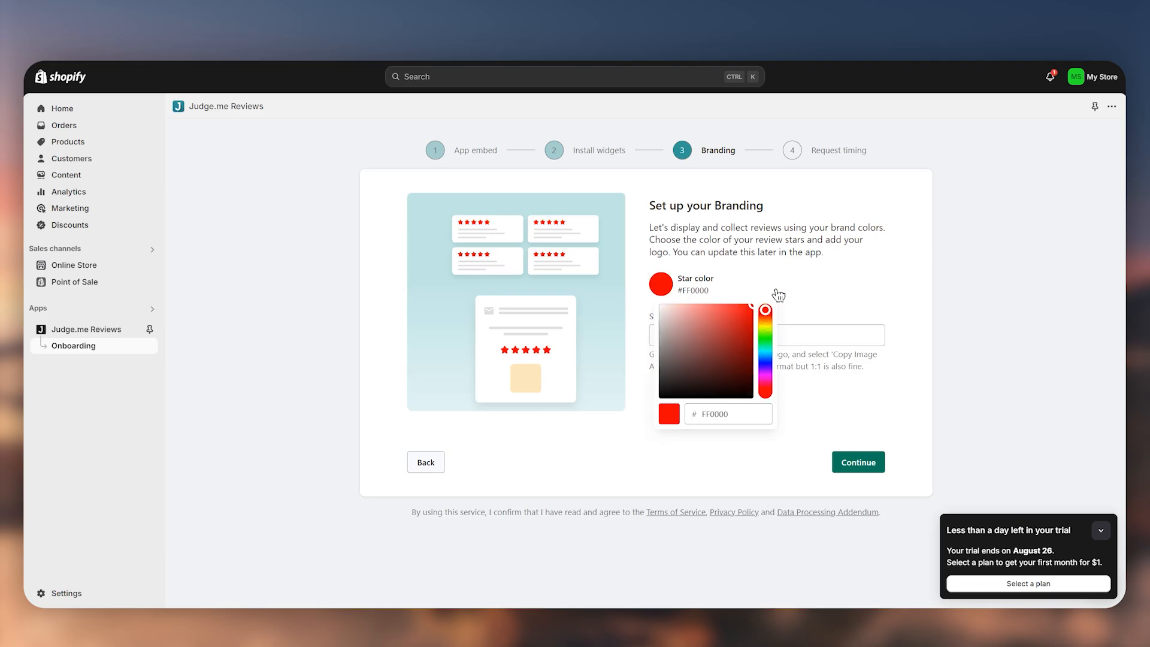
{"action": "left_click", "coordinate": [866, 463]}
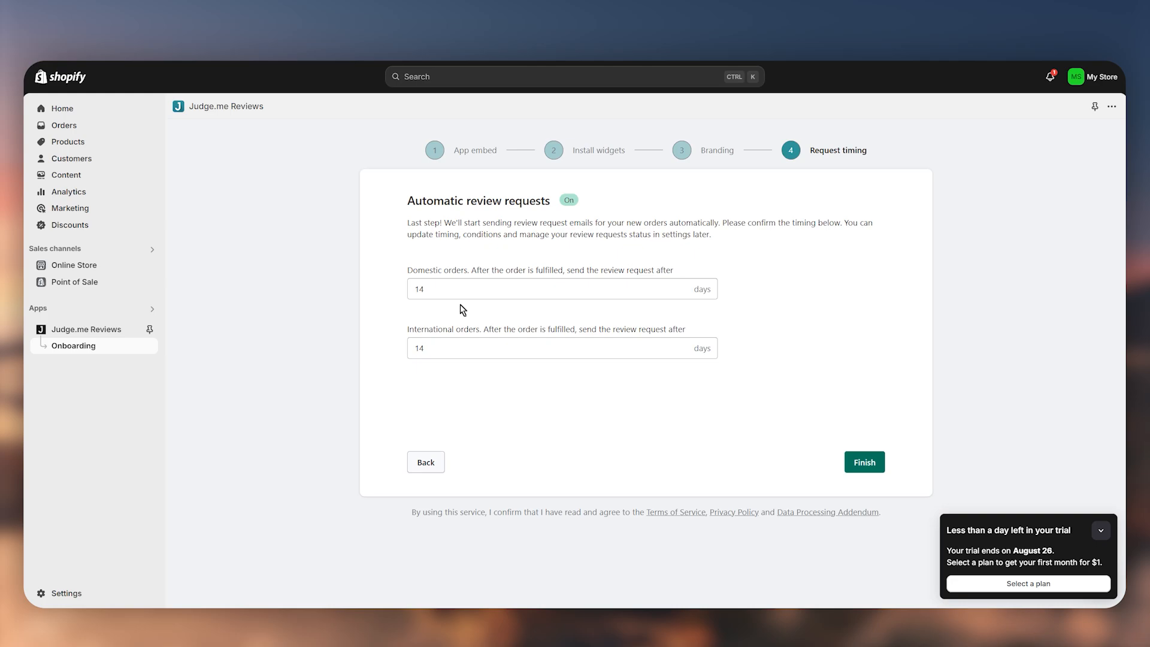
Step: Set review requests for international orders to 21 days after fulfillment and finish the onboarding
{"action": "double_click", "coordinate": [435, 349]}
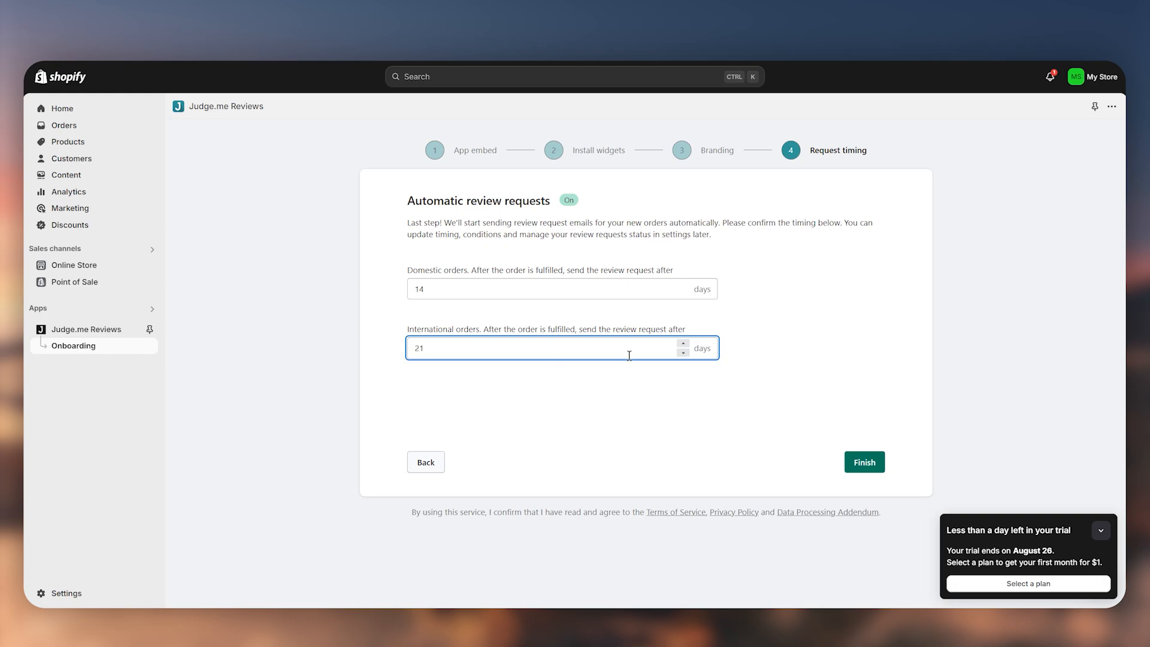
{"action": "type", "text": "21"}
{"action": "left_click", "coordinate": [868, 464]}
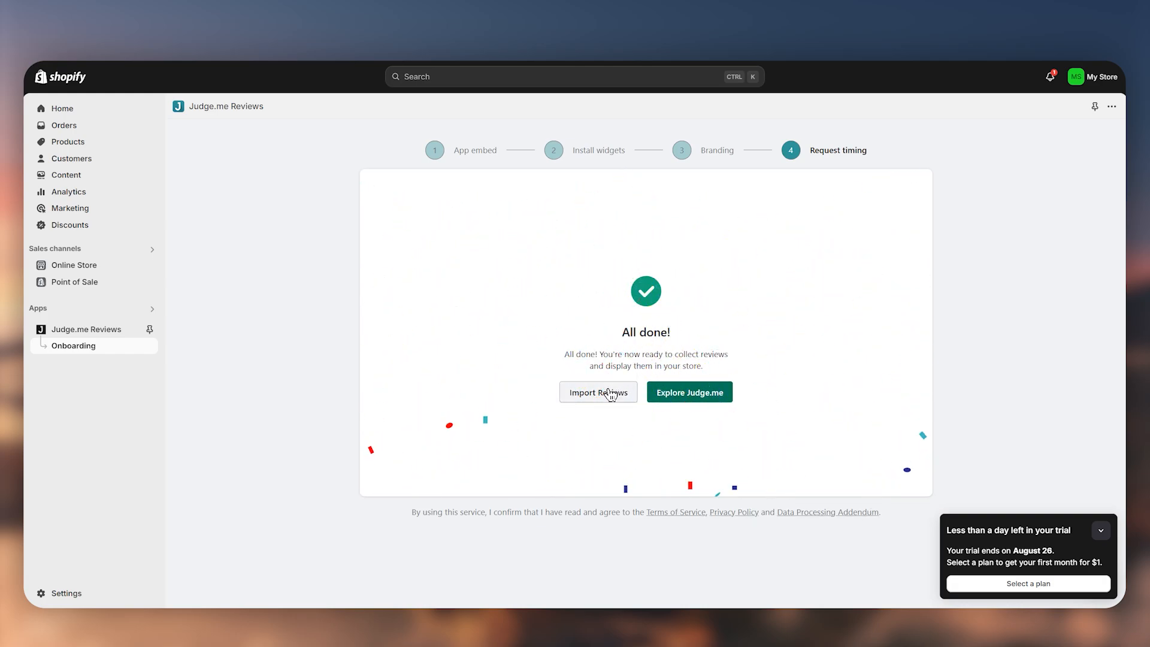
Step: Open the Judge.me dashboard, look over its review insights and recent activity, and collapse the setup checklist
{"action": "left_click", "coordinate": [696, 399]}
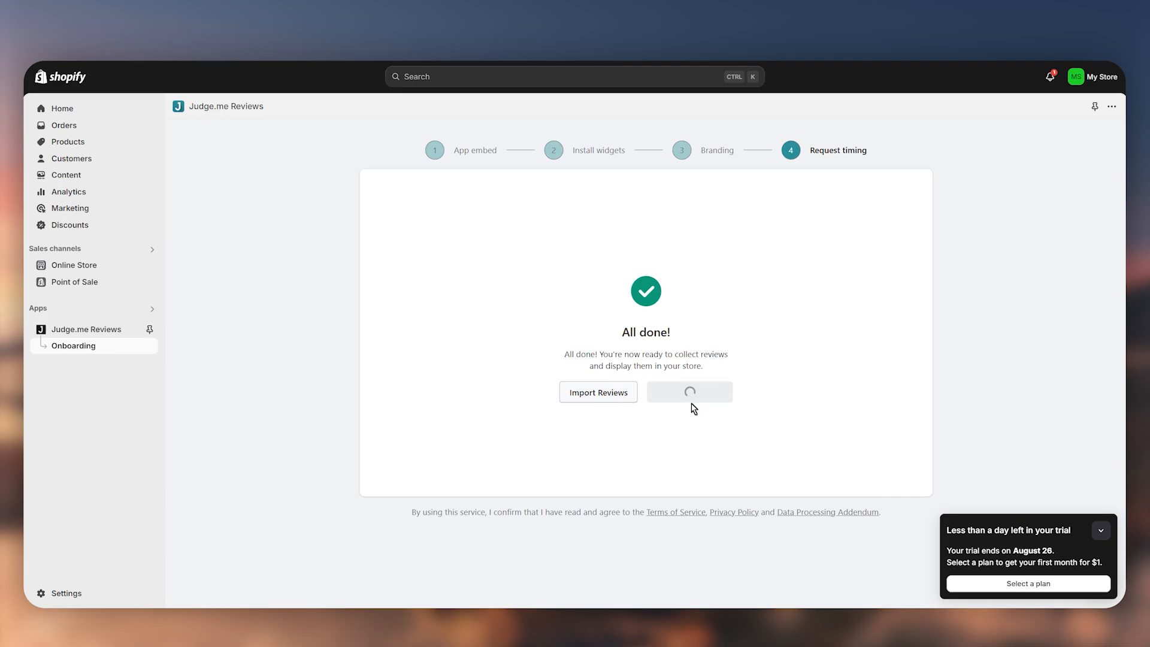
{"action": "scroll", "coordinate": [501, 363], "scroll_direction": "down", "scroll_amount": 5}
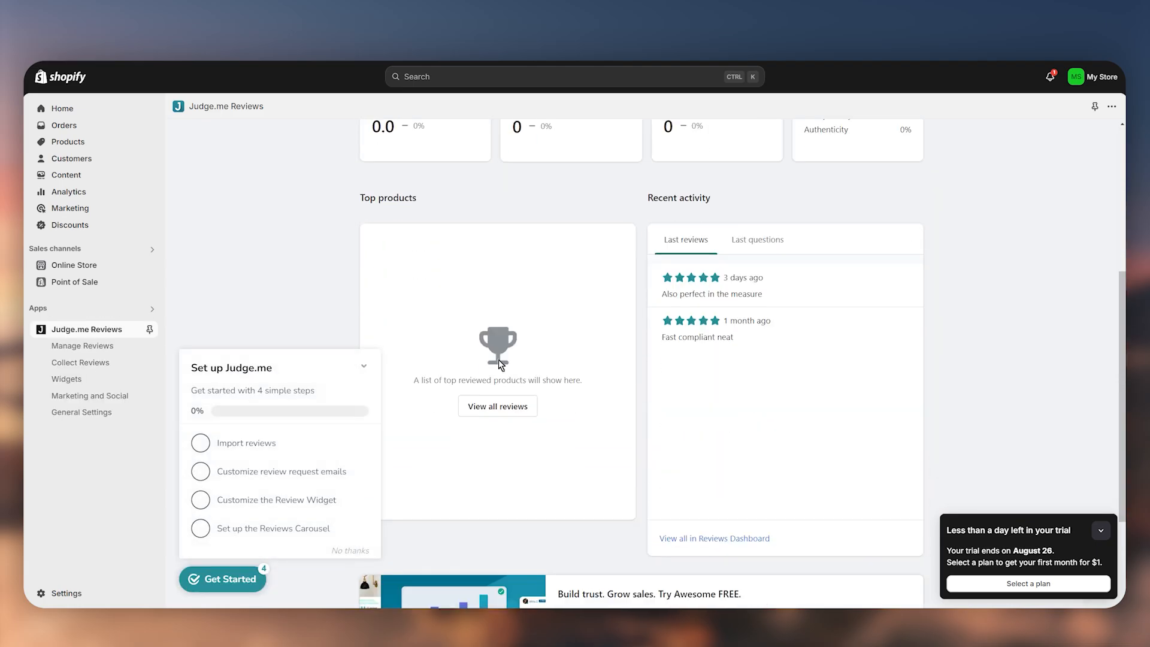
{"action": "scroll", "coordinate": [501, 364], "scroll_direction": "down", "scroll_amount": 2}
{"action": "scroll", "coordinate": [653, 385], "scroll_direction": "up", "scroll_amount": 6}
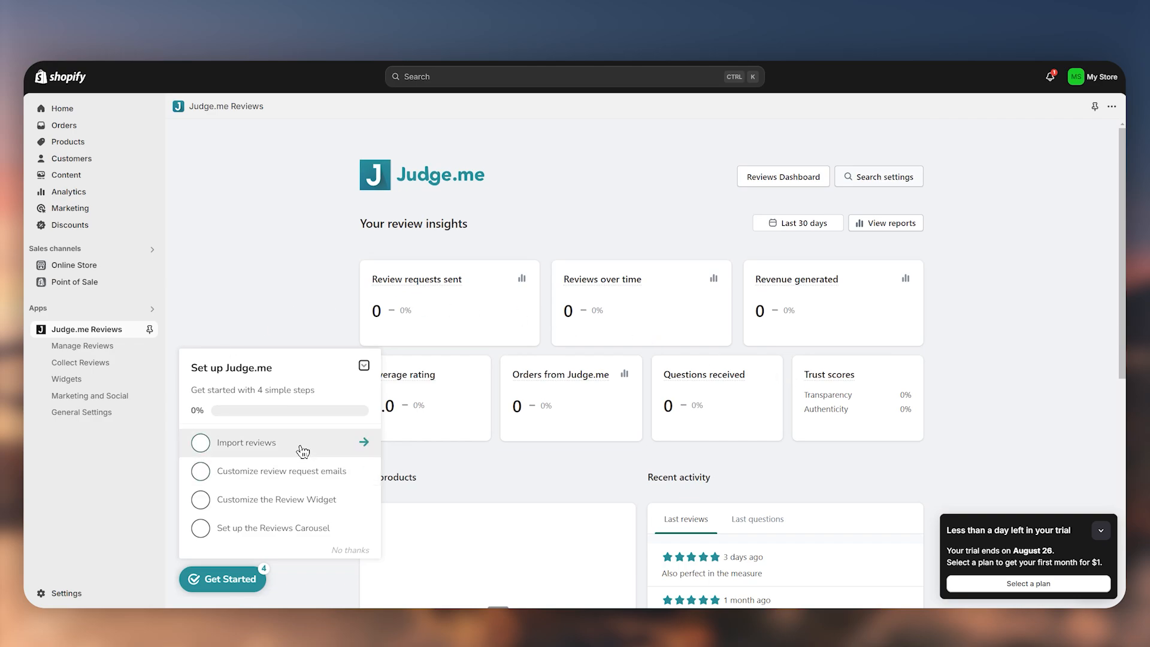
{"action": "left_click", "coordinate": [365, 366]}
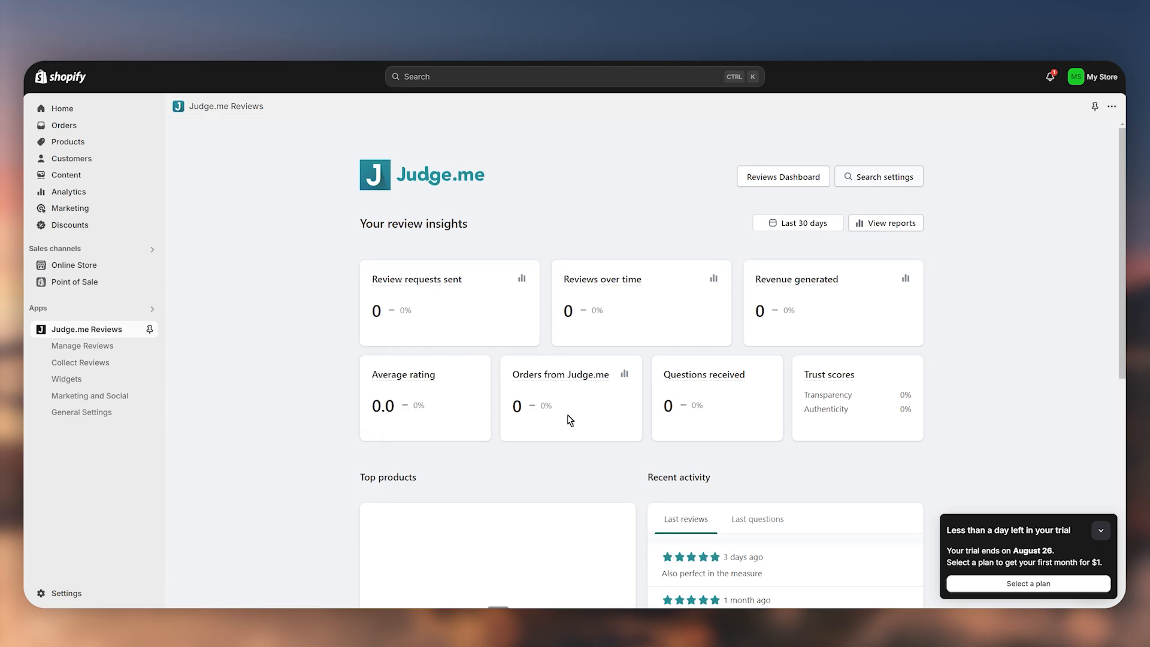
Step: Open the Judge.me widgets overview and examine which widgets are available and installed
{"action": "left_click", "coordinate": [73, 378]}
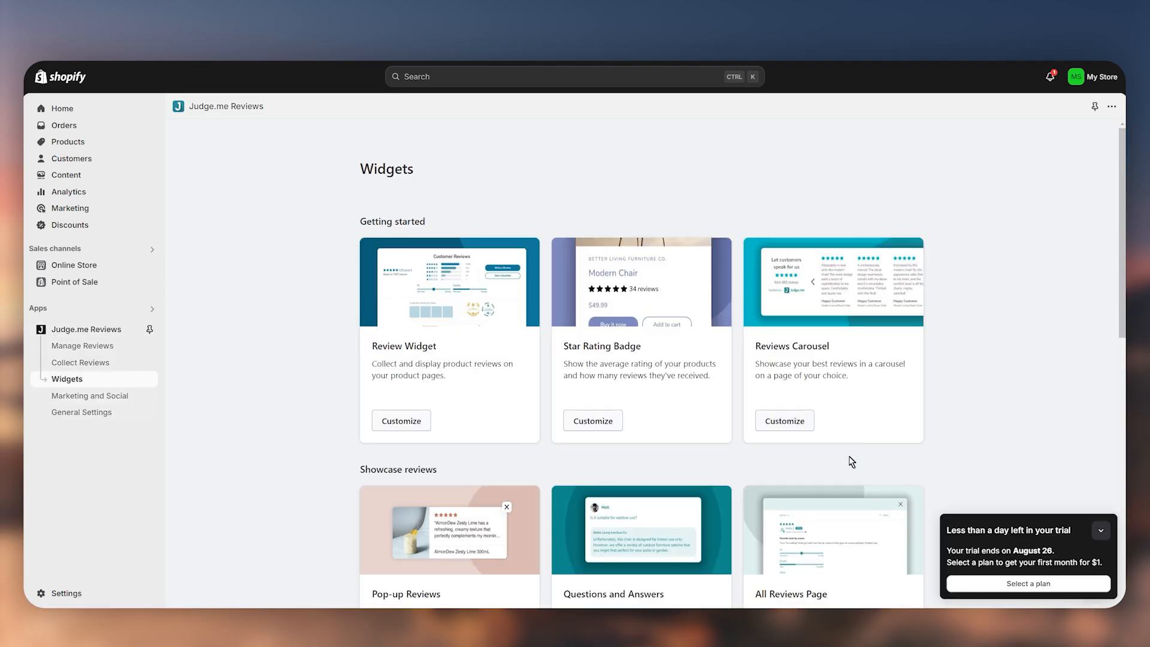
{"action": "scroll", "coordinate": [822, 437], "scroll_direction": "down", "scroll_amount": 1}
{"action": "scroll", "coordinate": [822, 436], "scroll_direction": "down", "scroll_amount": 2}
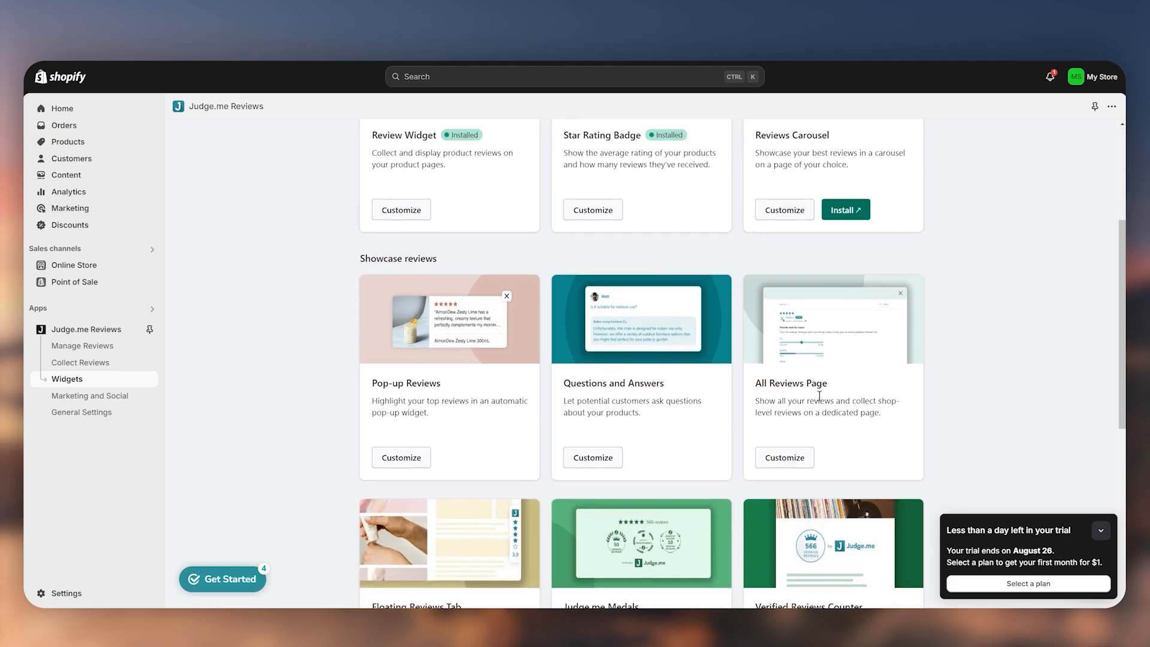
{"action": "scroll", "coordinate": [820, 396], "scroll_direction": "down", "scroll_amount": 3}
{"action": "scroll", "coordinate": [819, 390], "scroll_direction": "down", "scroll_amount": 3}
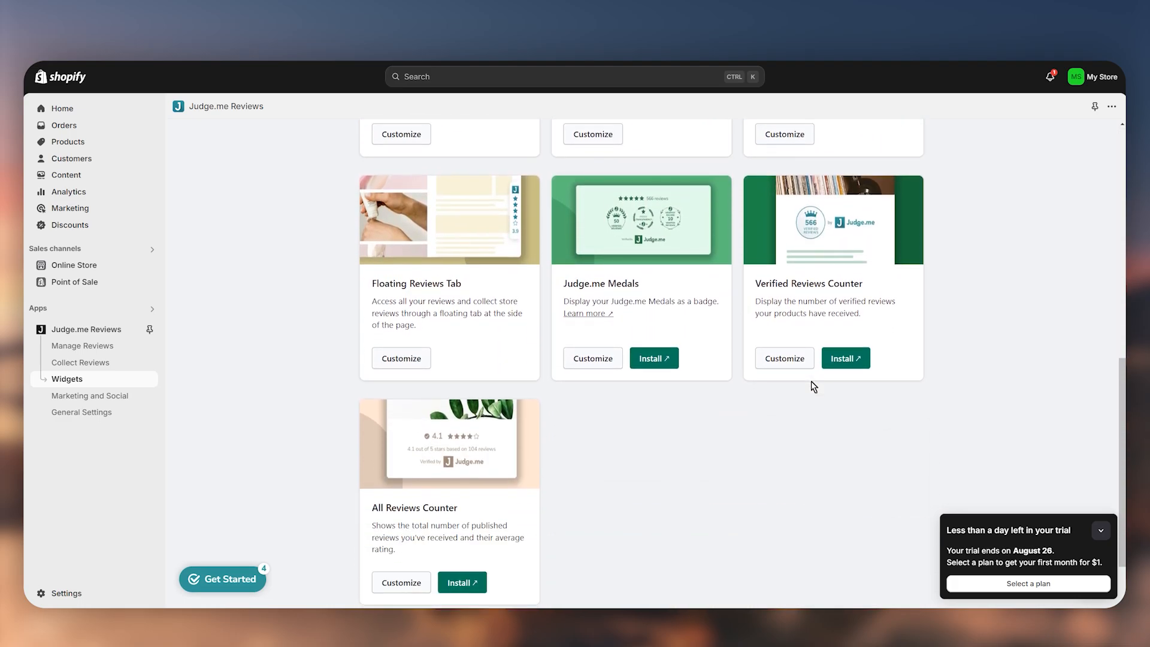
{"action": "scroll", "coordinate": [810, 381], "scroll_direction": "up", "scroll_amount": 6}
{"action": "scroll", "coordinate": [808, 379], "scroll_direction": "up", "scroll_amount": 4}
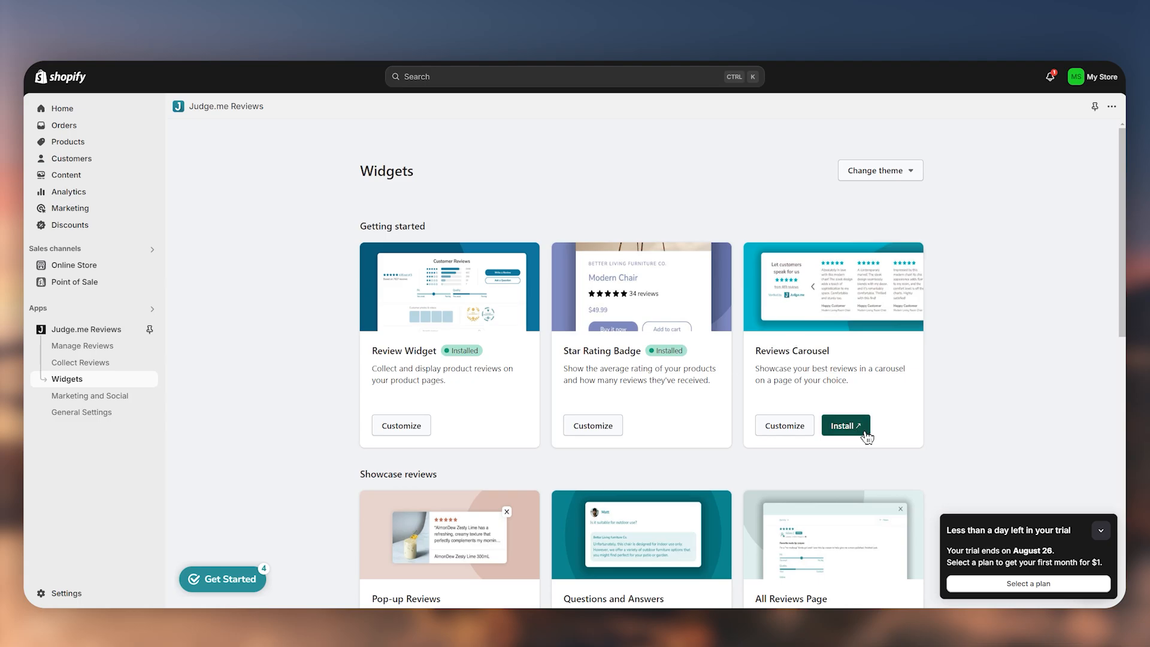
Step: Add the Reviews Carousel to the home page template in the theme editor and select its block
{"action": "left_click", "coordinate": [846, 425]}
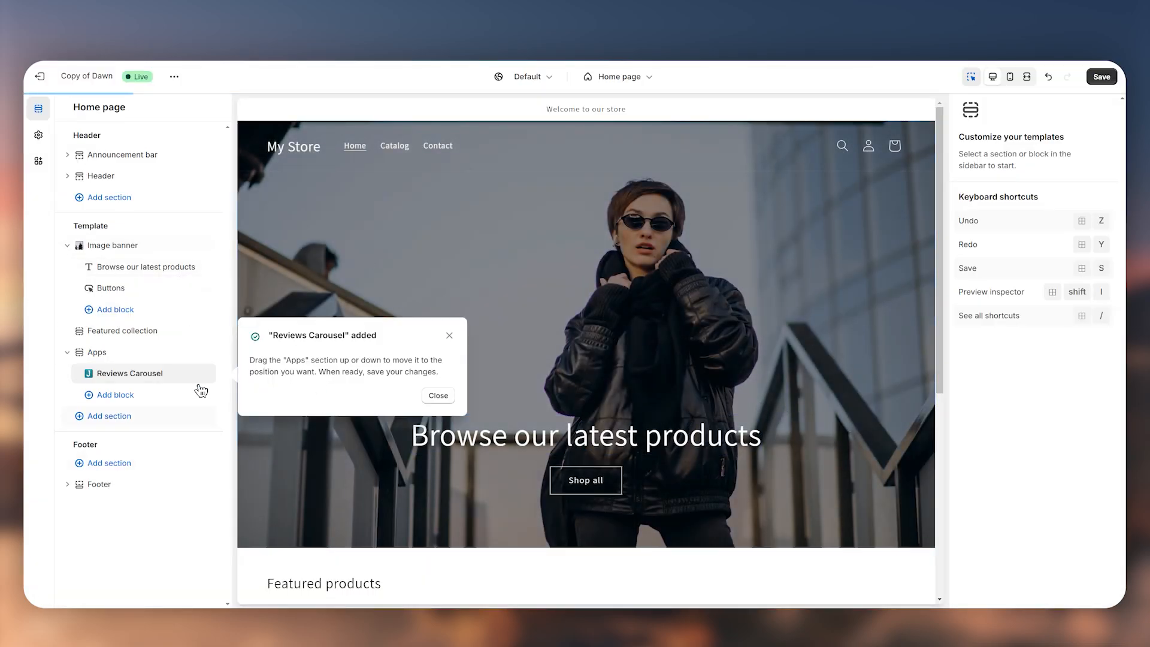
{"action": "left_click", "coordinate": [120, 374]}
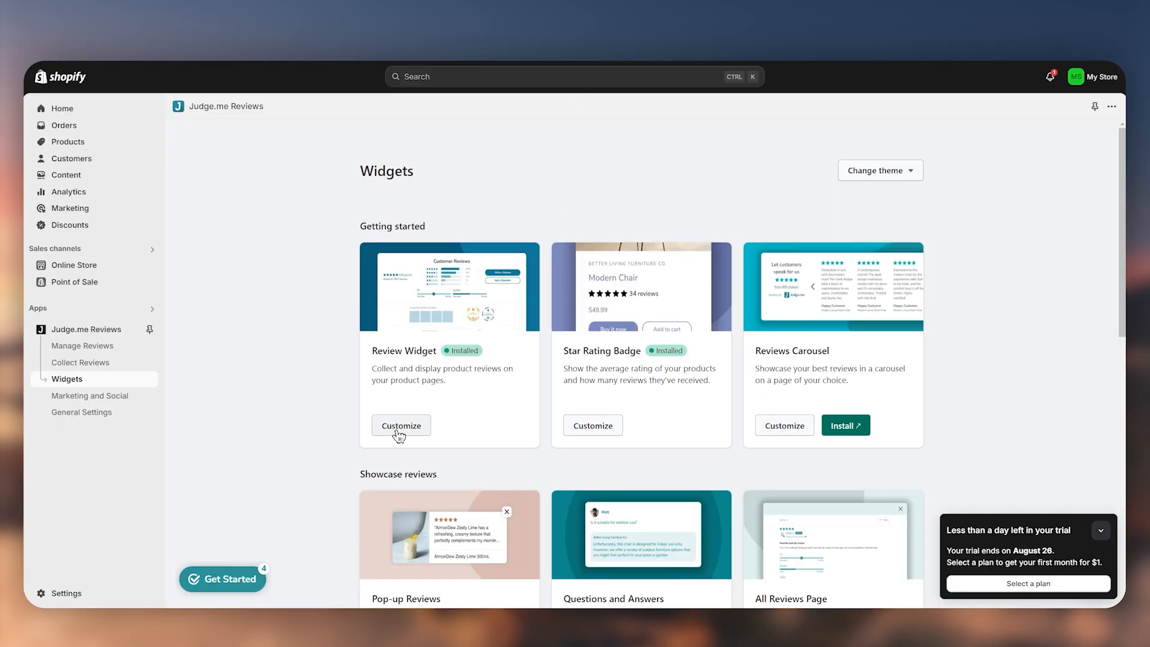
Step: Open the Review Widget's customization settings and switch the review date display off and back on
{"action": "left_click", "coordinate": [390, 426]}
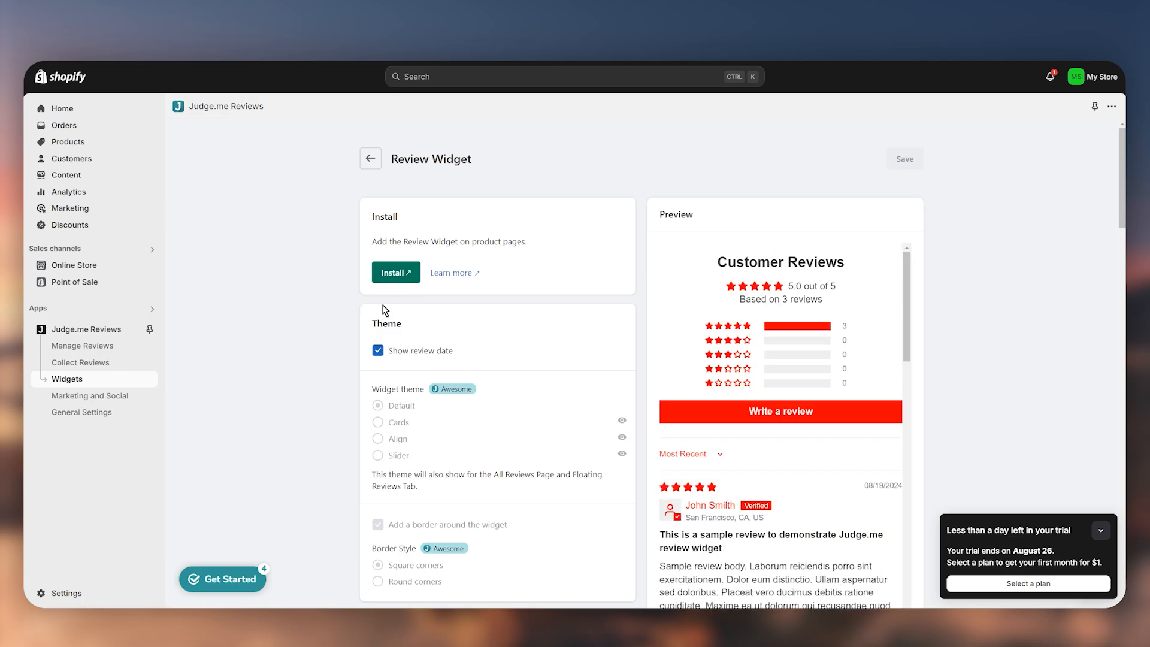
{"action": "left_click", "coordinate": [439, 354]}
{"action": "left_click", "coordinate": [437, 352]}
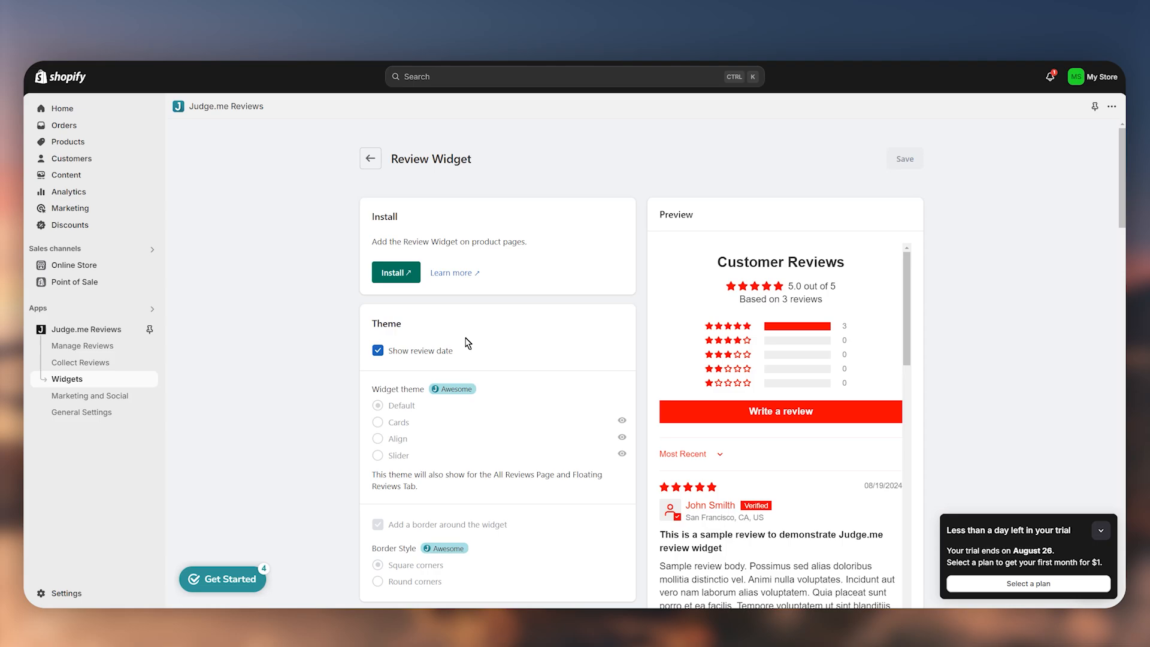
Step: Change the Review Widget's primary (star) color to the yellow #FFDB00
{"action": "scroll", "coordinate": [468, 343], "scroll_direction": "down", "scroll_amount": 4}
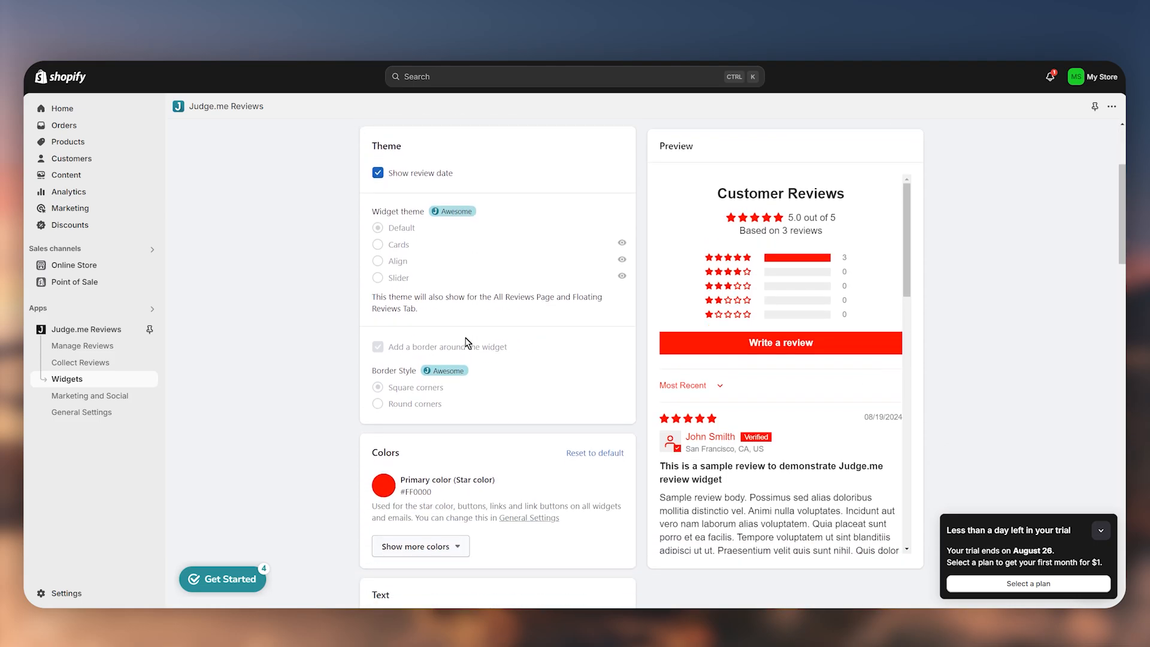
{"action": "scroll", "coordinate": [466, 337], "scroll_direction": "down", "scroll_amount": 1}
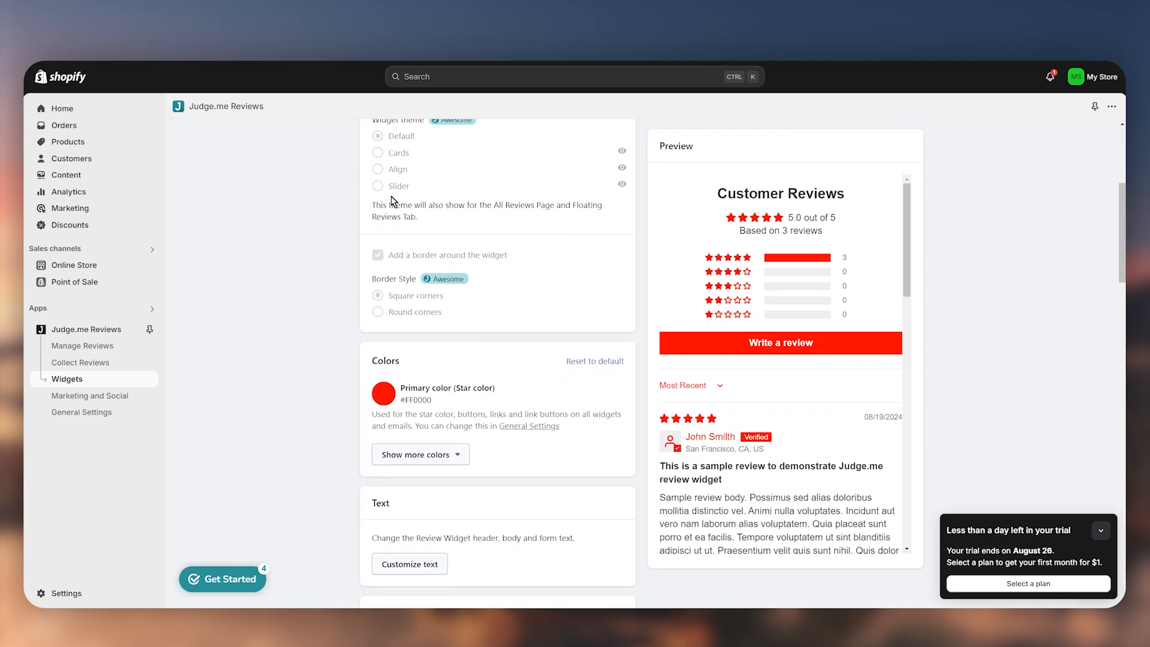
{"action": "scroll", "coordinate": [428, 276], "scroll_direction": "up", "scroll_amount": 2}
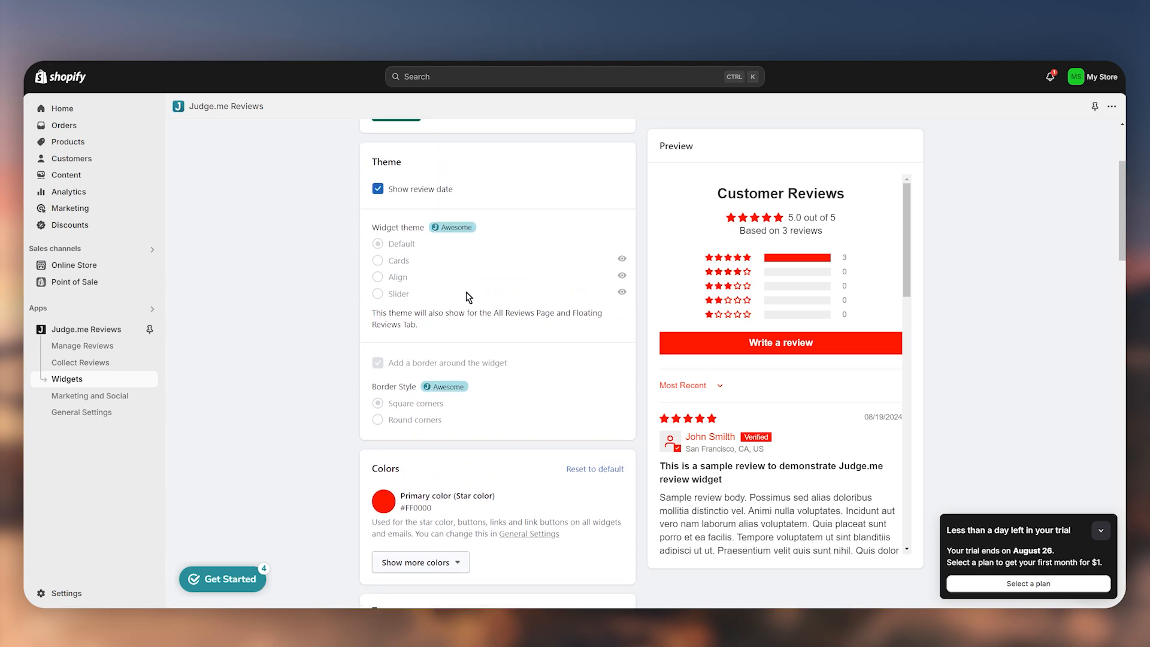
{"action": "scroll", "coordinate": [490, 272], "scroll_direction": "down", "scroll_amount": 1}
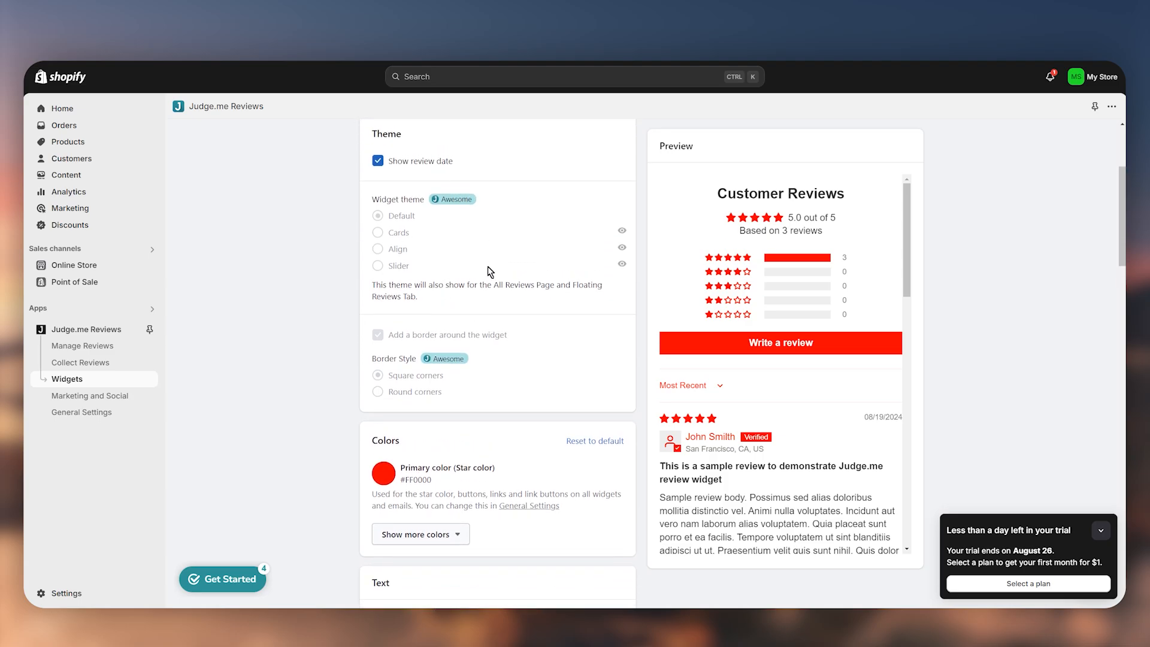
{"action": "left_click", "coordinate": [384, 446]}
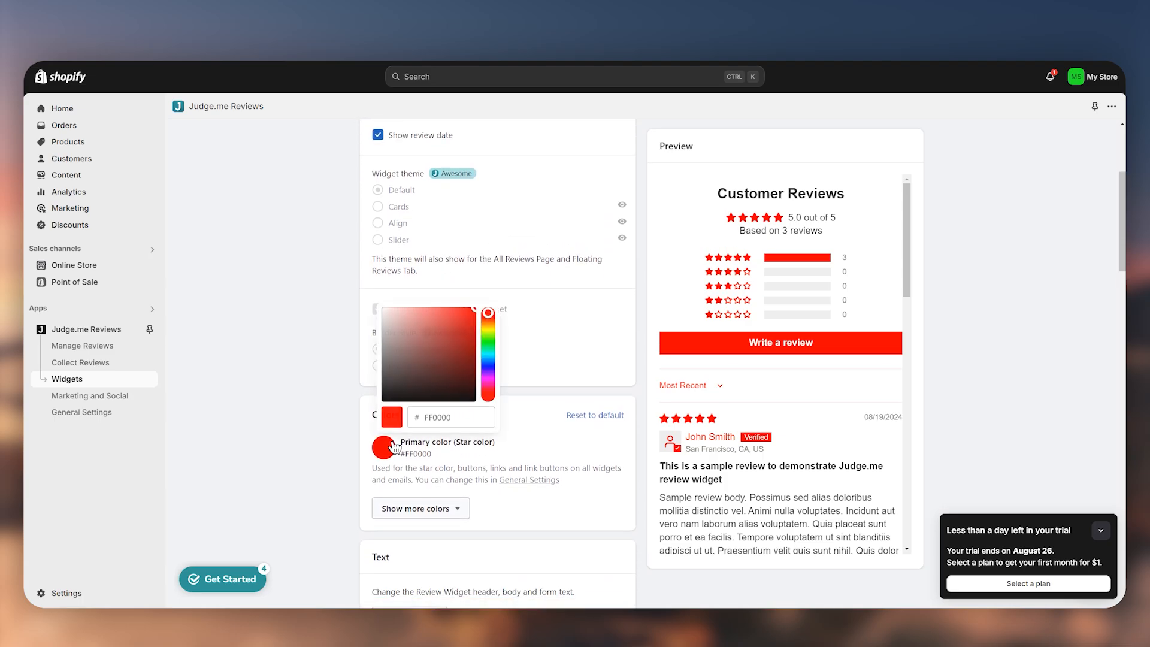
{"action": "left_click", "coordinate": [495, 324]}
{"action": "left_click", "coordinate": [488, 333]}
{"action": "left_click_drag", "start_coordinate": [488, 333], "coordinate": [494, 318]}
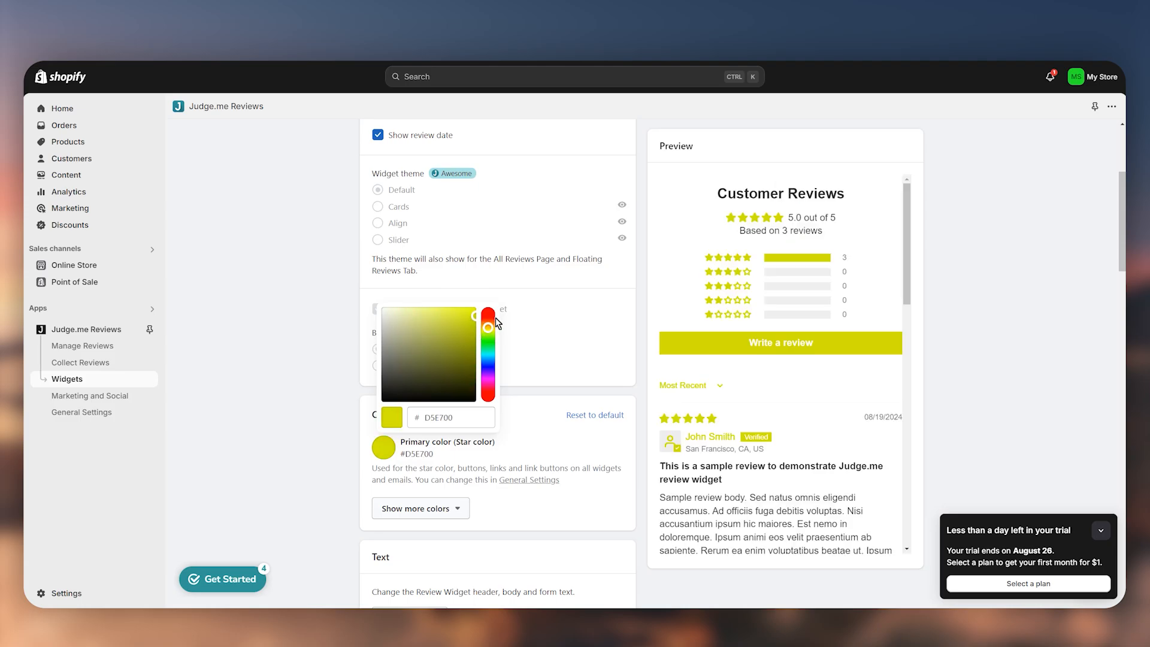
Step: Open the Review Widget's text customization, look over the heading text fields, and save the widget settings
{"action": "scroll", "coordinate": [546, 327], "scroll_direction": "down", "scroll_amount": 4}
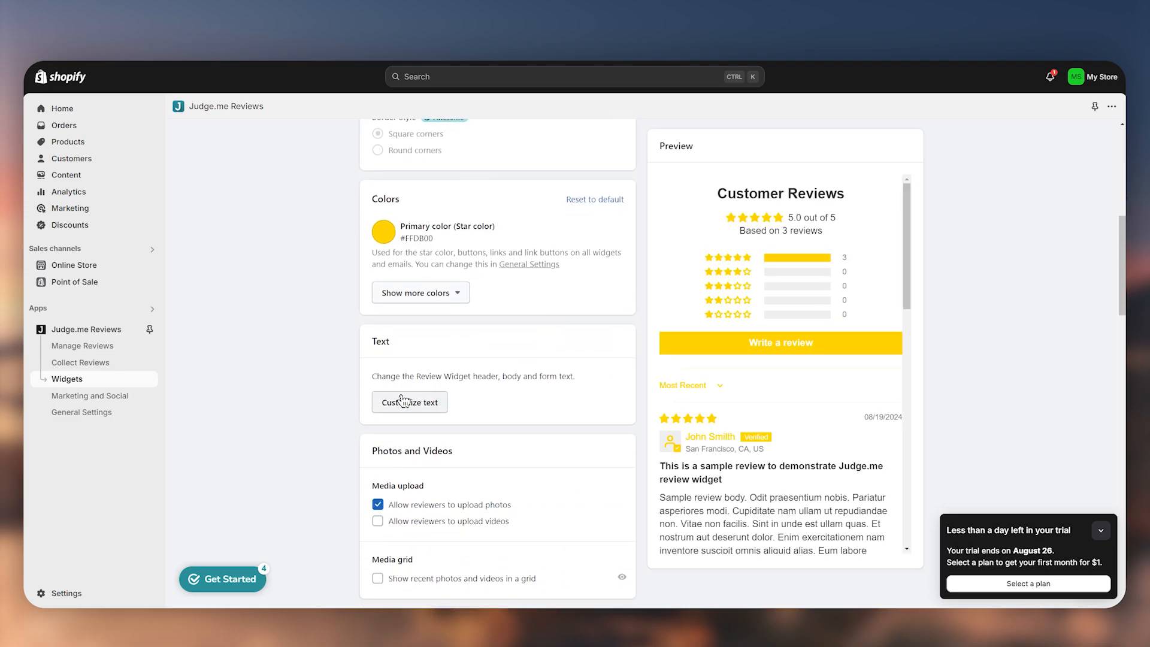
{"action": "left_click", "coordinate": [401, 400]}
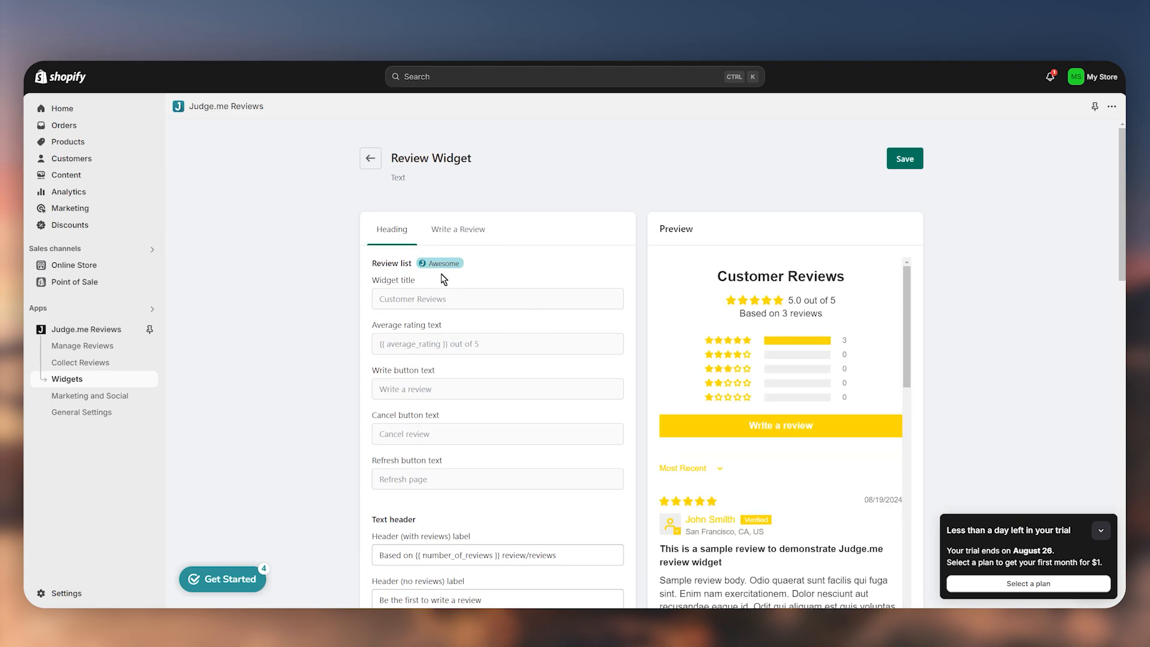
{"action": "scroll", "coordinate": [443, 281], "scroll_direction": "down", "scroll_amount": 2}
{"action": "scroll", "coordinate": [443, 281], "scroll_direction": "up", "scroll_amount": 2}
{"action": "left_click", "coordinate": [904, 159]}
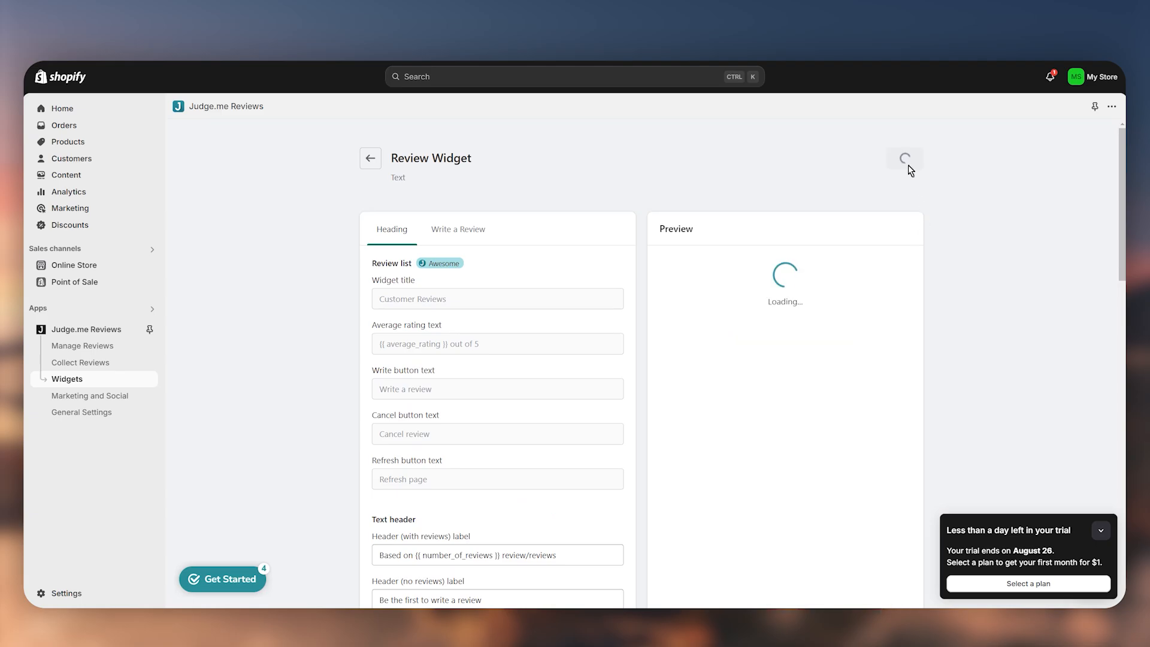
Step: Open Judge.me's general settings and show the account settings for language and date format
{"action": "left_click", "coordinate": [109, 414]}
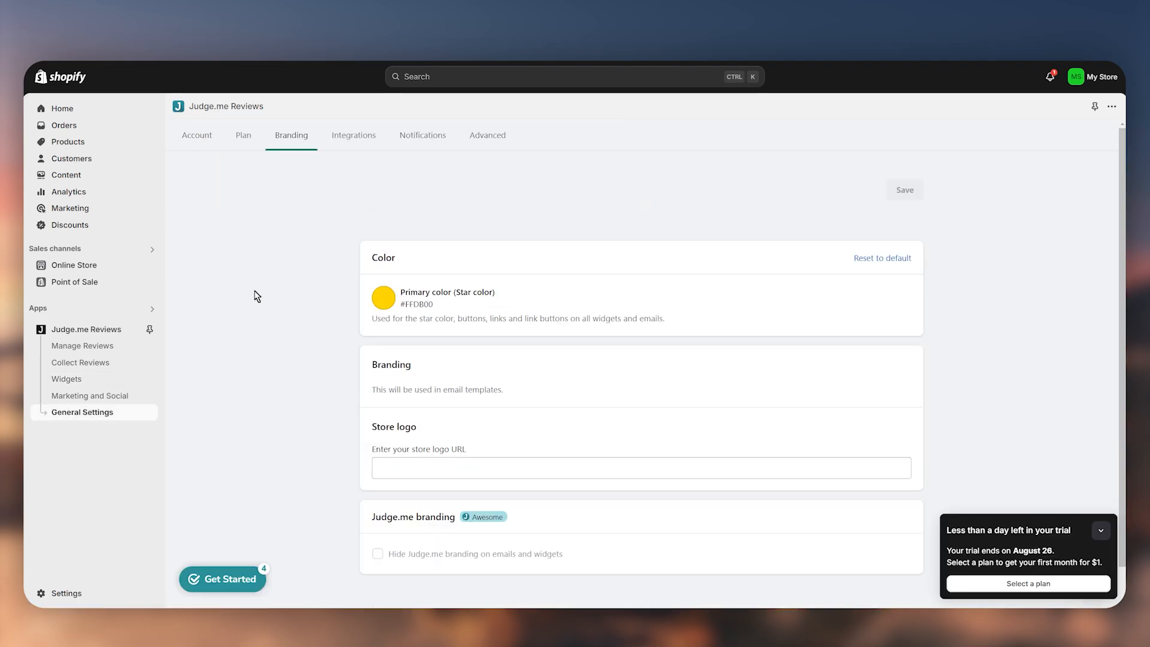
{"action": "left_click", "coordinate": [198, 142]}
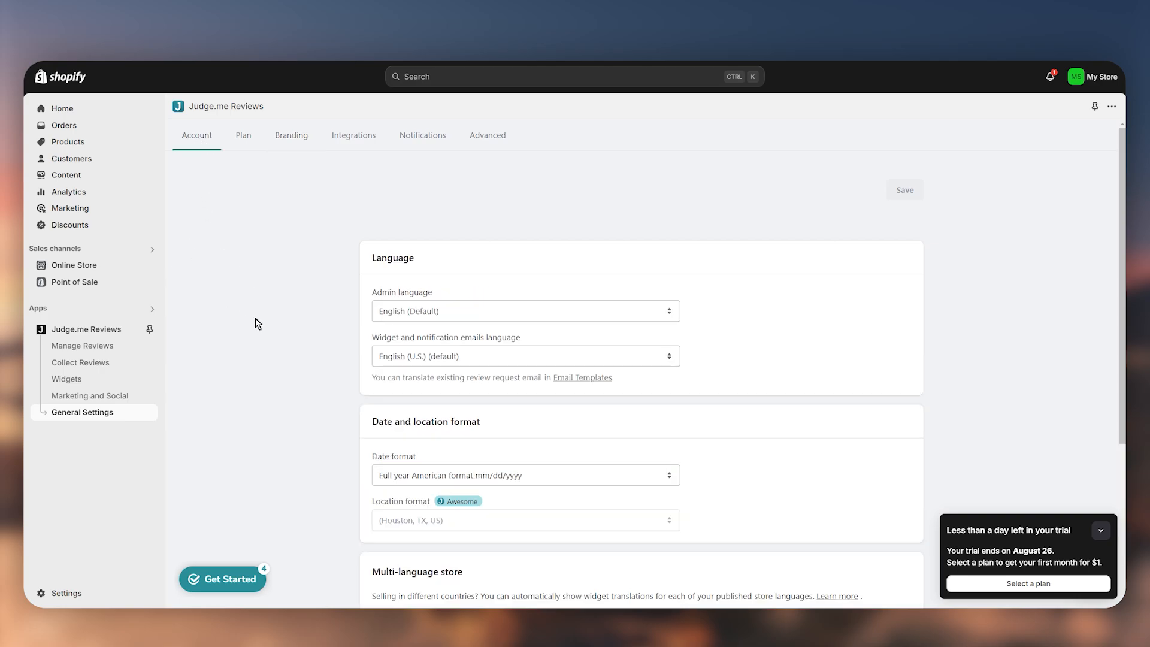